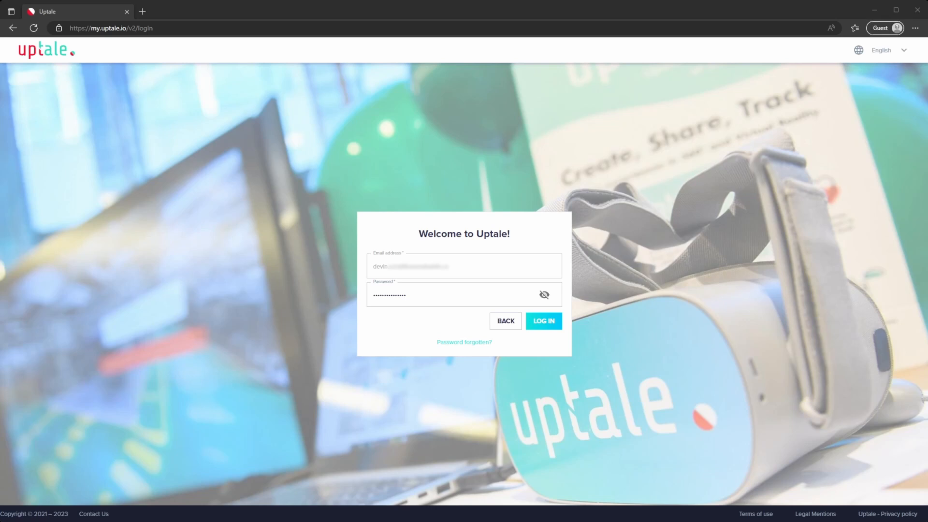
# Log in and open the Tutorial for Content Creators experience in the favorite UofL Work Experience workspace
pyautogui.click(544, 321)
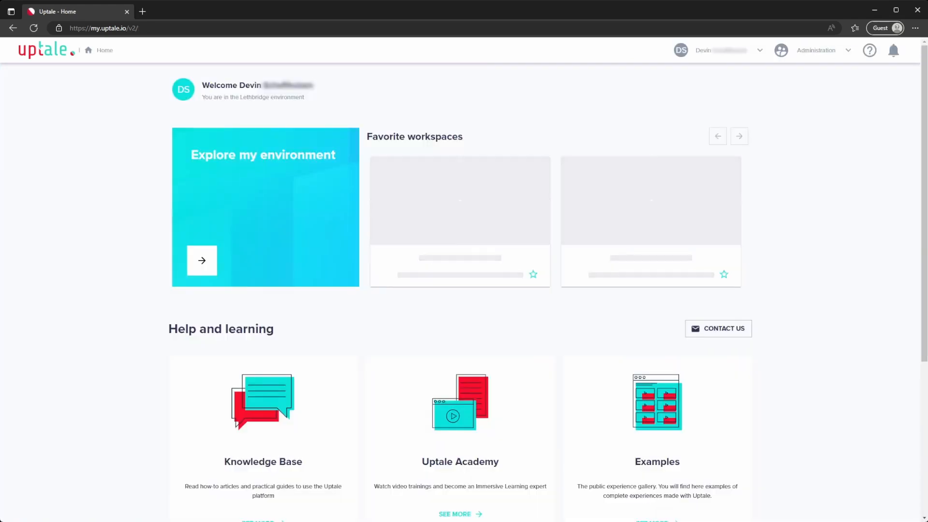
pyautogui.click(460, 217)
pyautogui.scroll(-10, 704, 390)
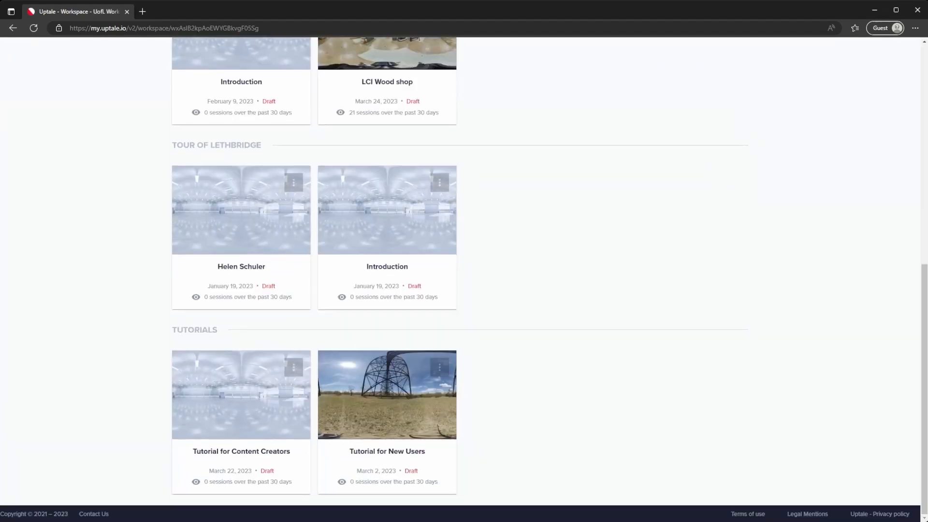
pyautogui.click(252, 411)
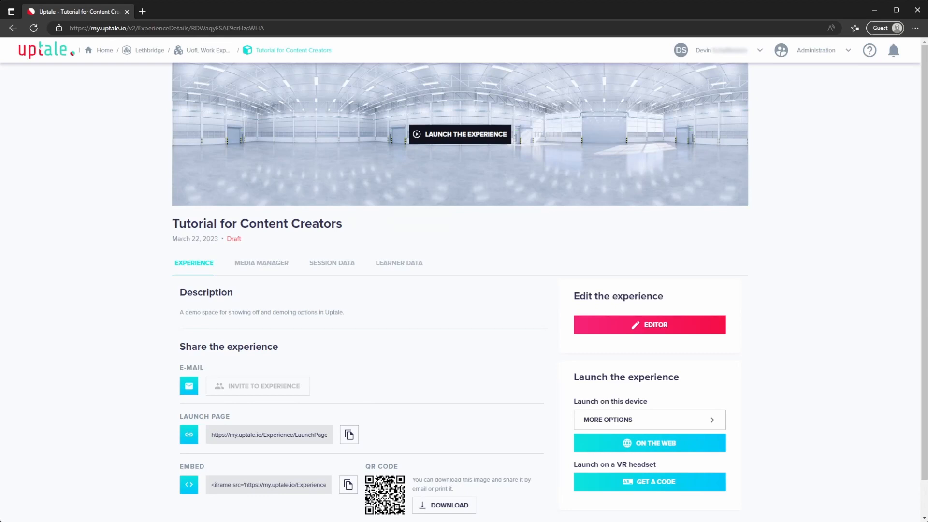
# Check the experience's media manager and open the experience in the editor
pyautogui.click(275, 273)
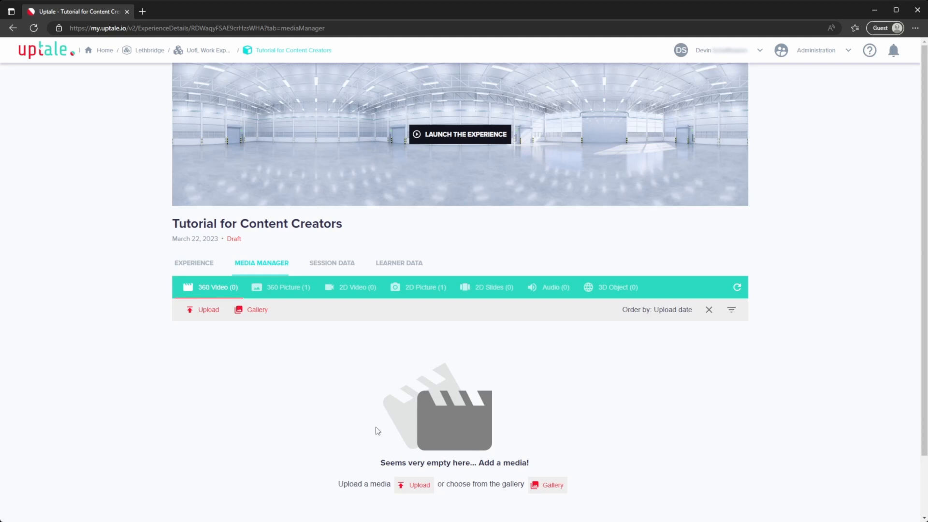
pyautogui.click(183, 267)
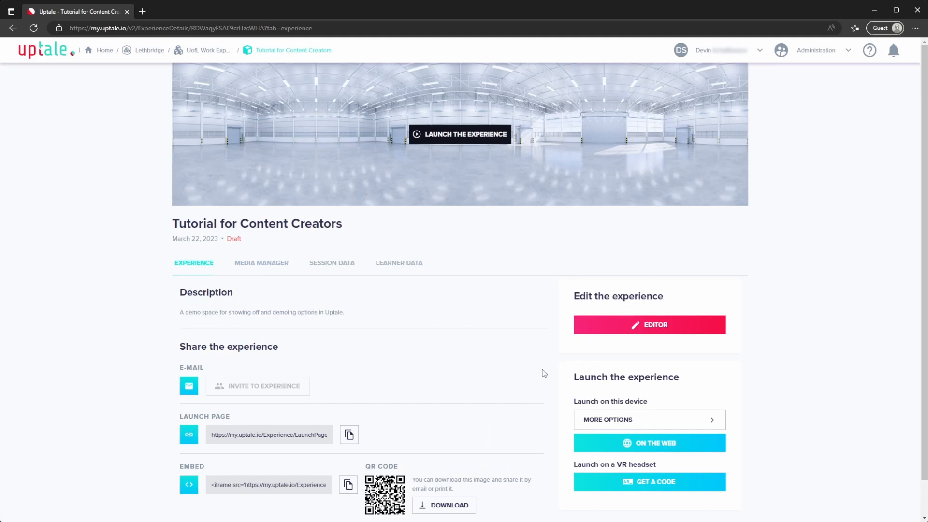
pyautogui.click(583, 325)
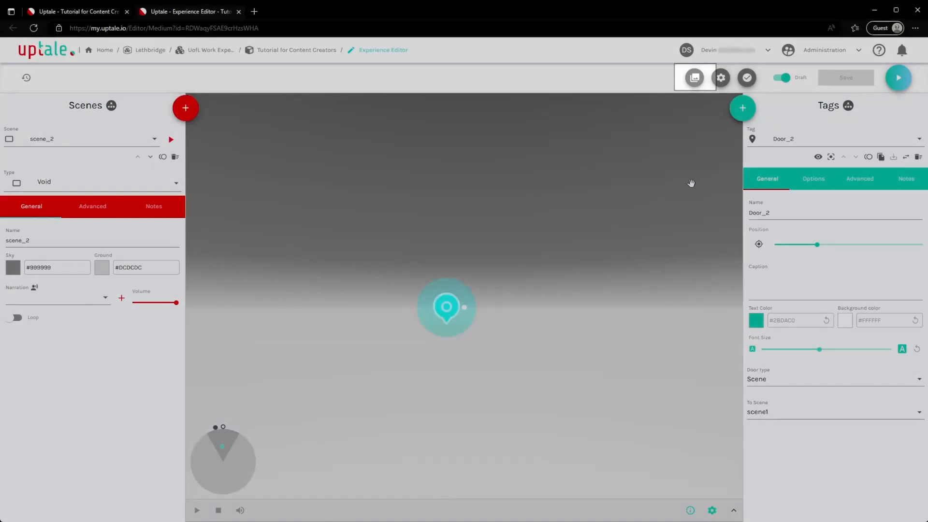
# Upload the ballroom image as a new 360 picture to the experience's media library
pyautogui.click(696, 78)
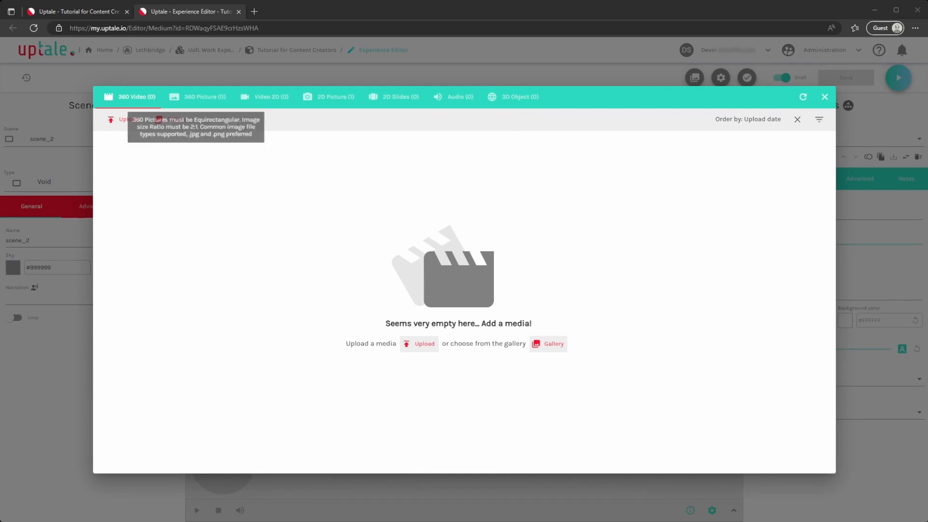
pyautogui.click(204, 97)
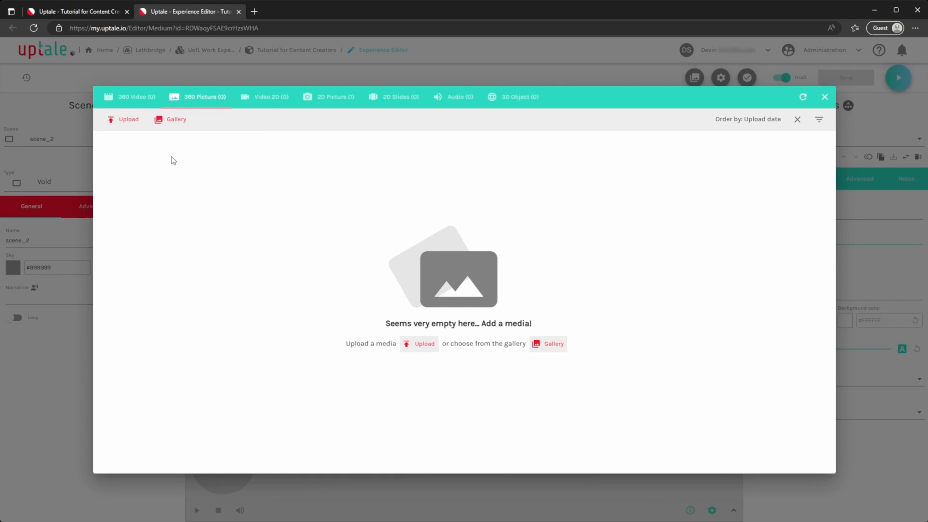
pyautogui.click(125, 119)
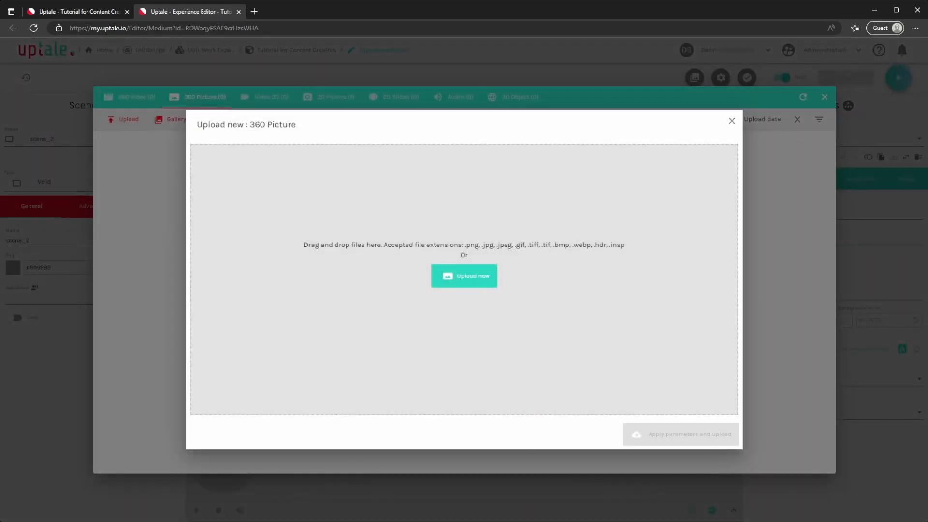
pyautogui.moveTo(927, 255); pyautogui.dragTo(505, 233)
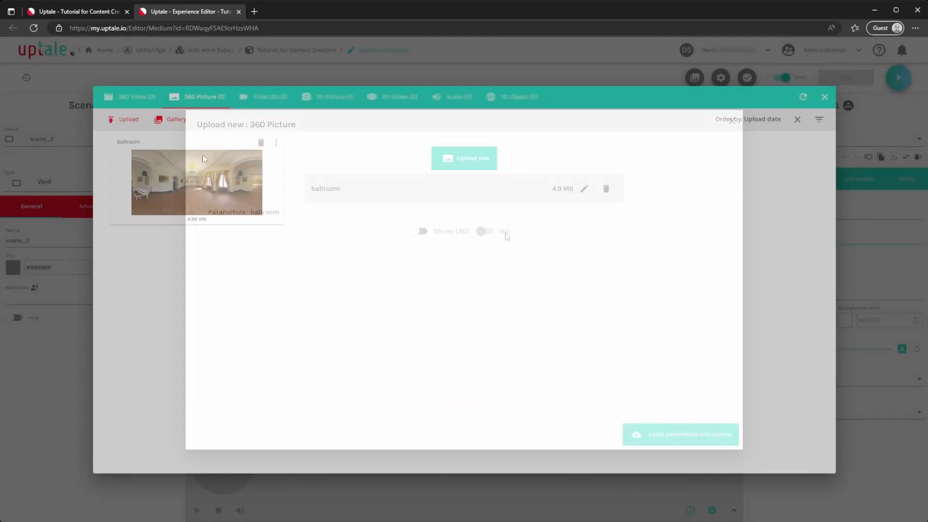
pyautogui.click(124, 120)
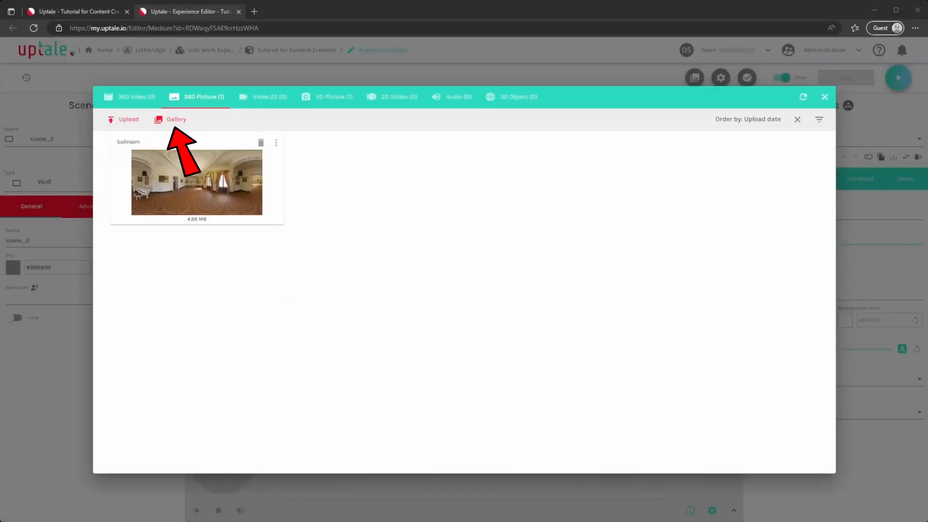
# Search the public 360 picture gallery for "forest", ordered by upload date, and import monks_forest into the experience
pyautogui.click(171, 120)
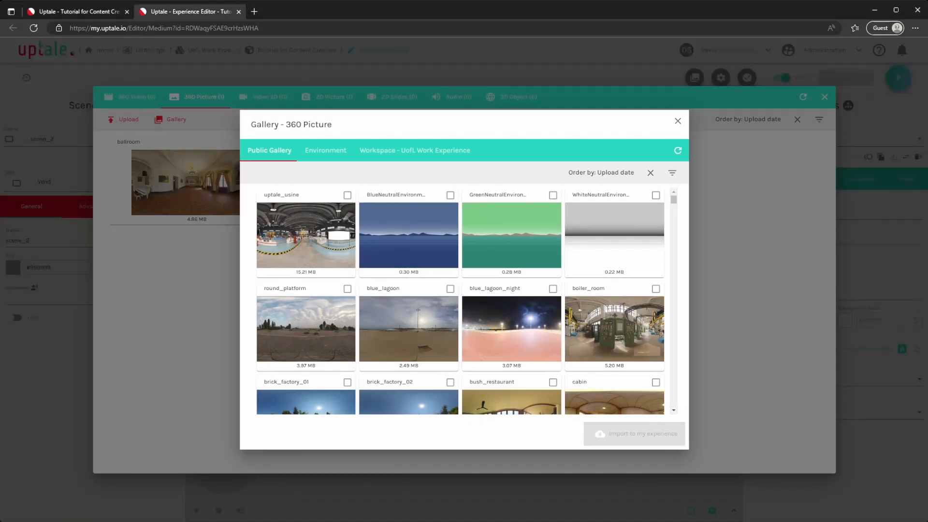
pyautogui.click(673, 173)
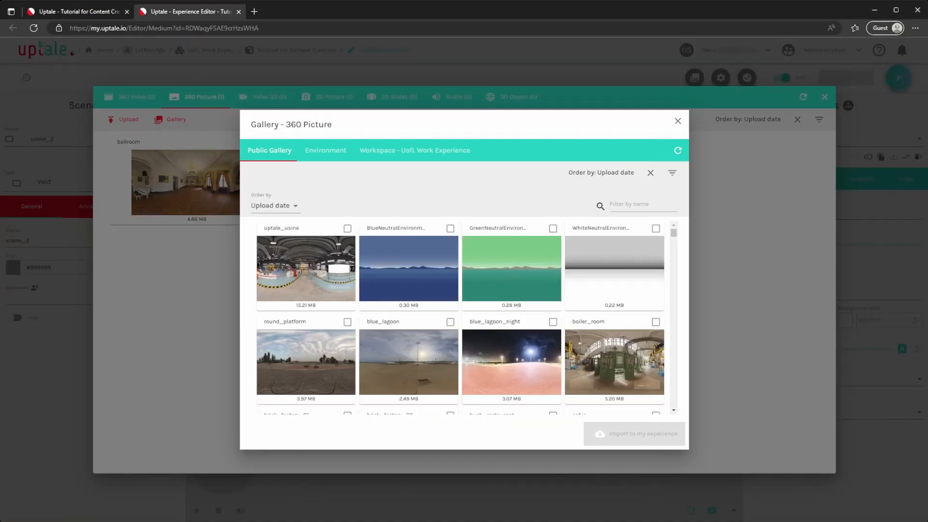
pyautogui.click(273, 206)
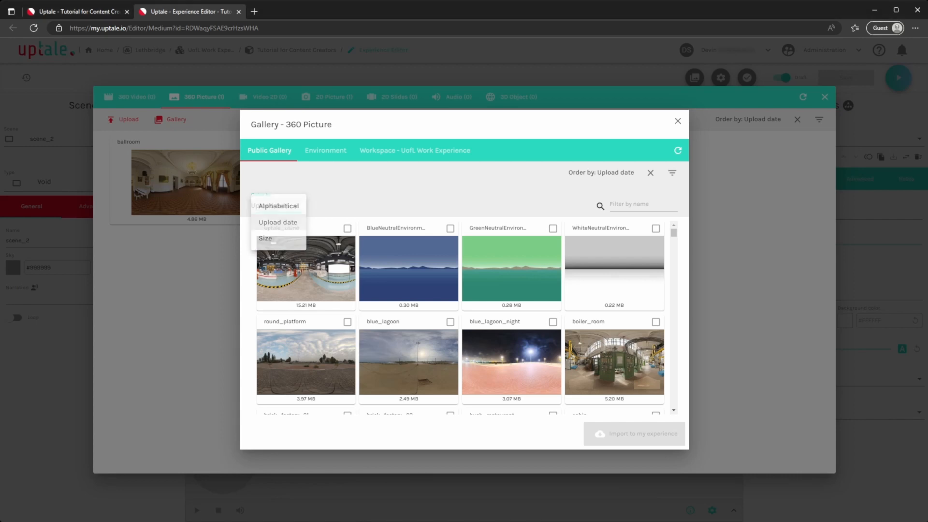
pyautogui.click(278, 222)
pyautogui.click(635, 206)
pyautogui.write('forest')
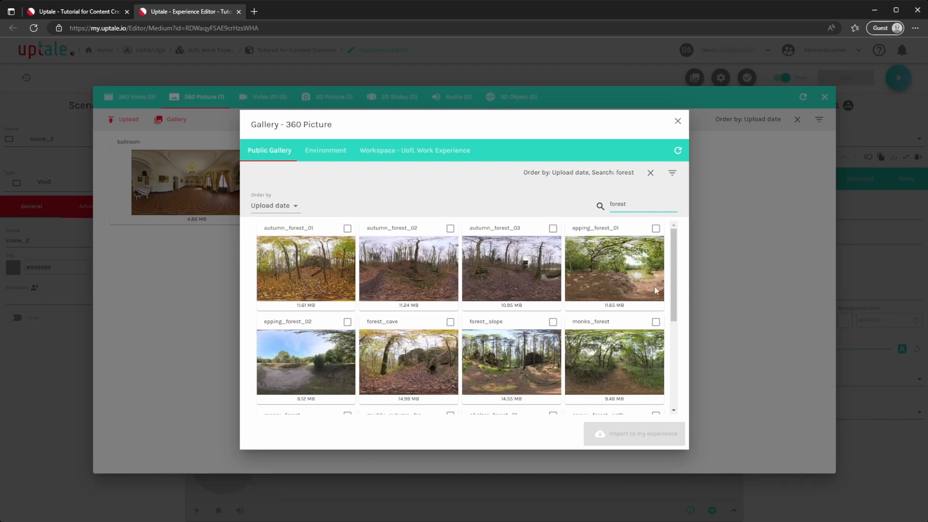
pyautogui.click(655, 323)
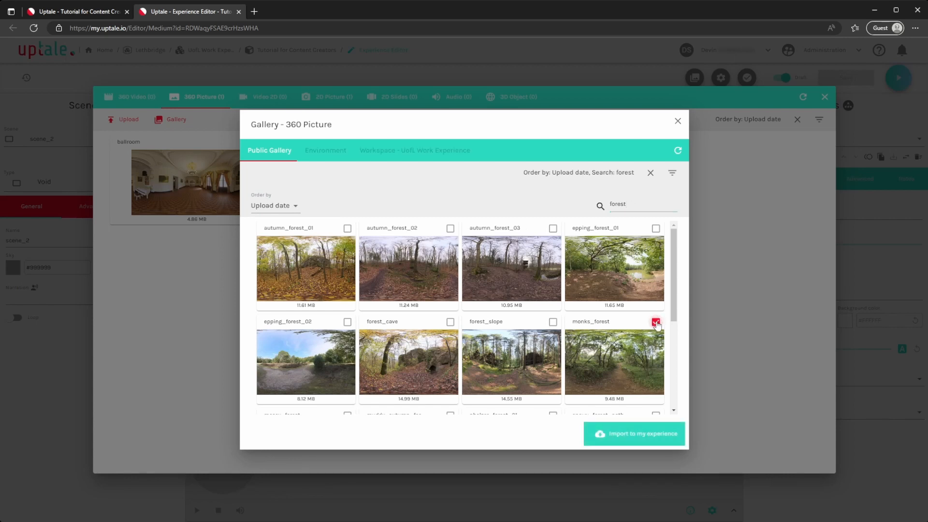
pyautogui.click(631, 433)
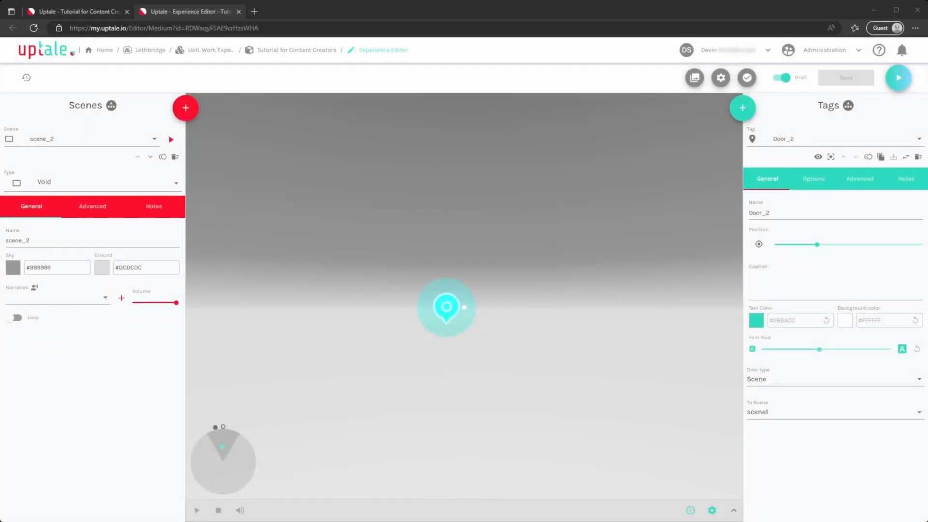
# Set the type of scene_2 to 360 Picture
pyautogui.moveTo(521, 412)
pyautogui.mouseDown()
pyautogui.moveTo(453, 407)
pyautogui.moveTo(516, 404)
pyautogui.moveTo(442, 405)
pyautogui.mouseUp()
pyautogui.moveTo(358, 402)
pyautogui.mouseDown()
pyautogui.moveTo(406, 393)
pyautogui.moveTo(459, 412)
pyautogui.moveTo(643, 411)
pyautogui.moveTo(567, 424)
pyautogui.moveTo(481, 419)
pyautogui.mouseUp()
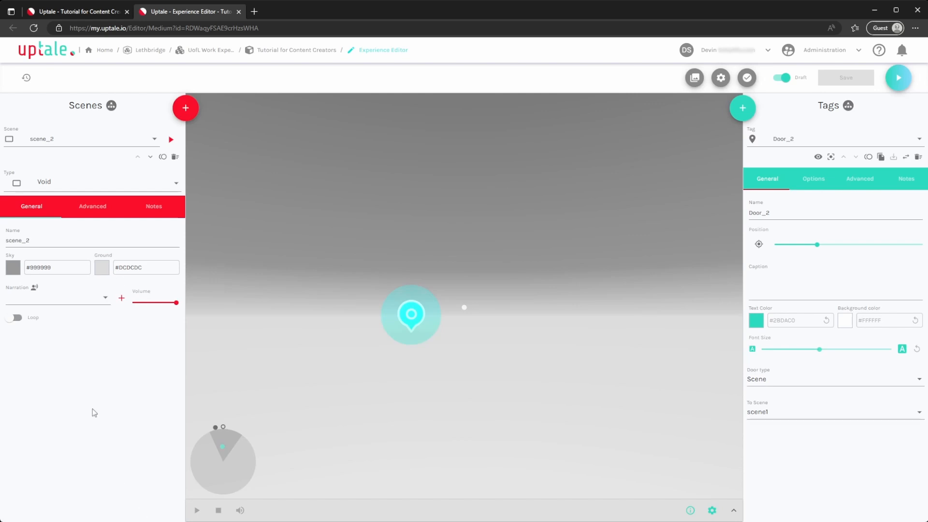
pyautogui.click(118, 184)
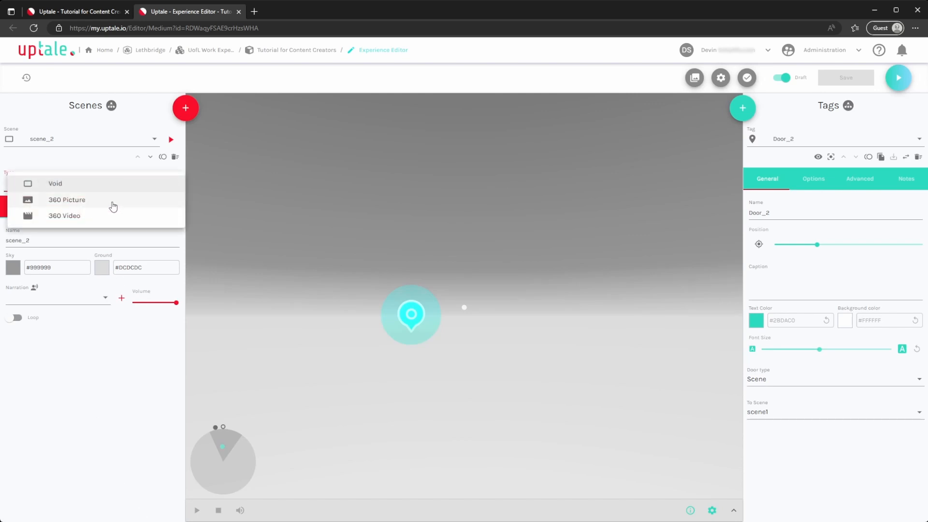
pyautogui.click(116, 200)
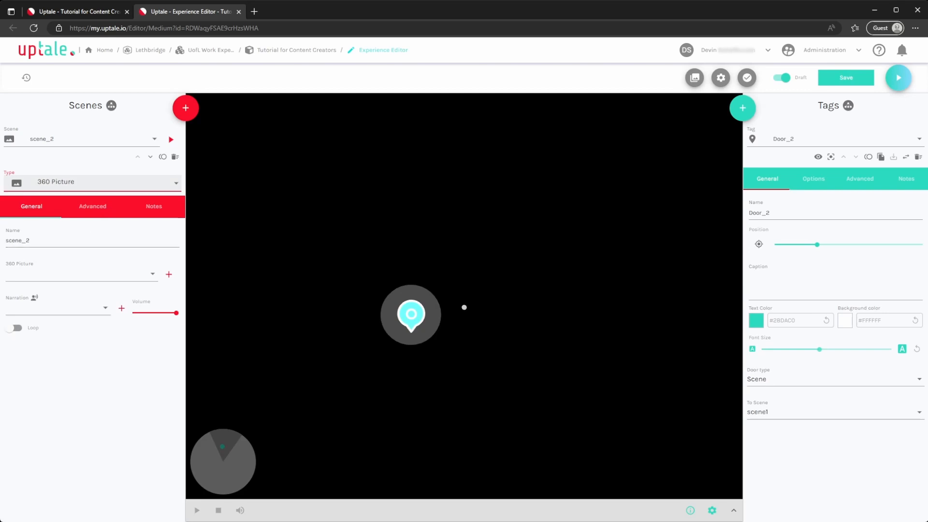
# Switch the type of scene_2 to 360 Video and back to 360 Picture
pyautogui.click(79, 186)
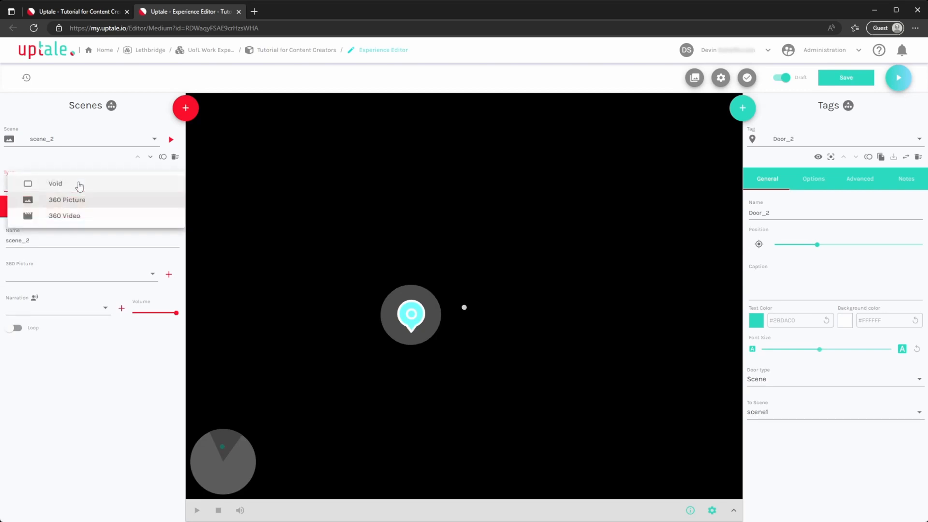
pyautogui.click(70, 217)
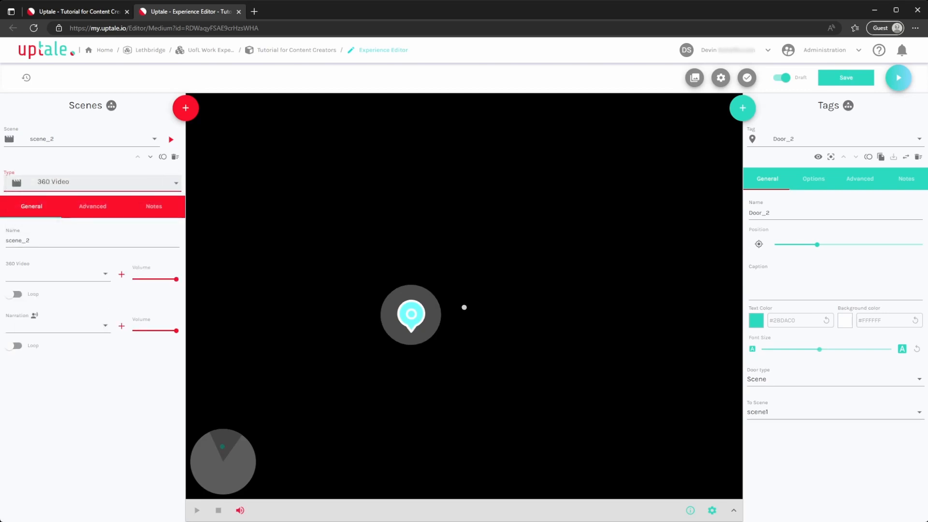
pyautogui.click(27, 187)
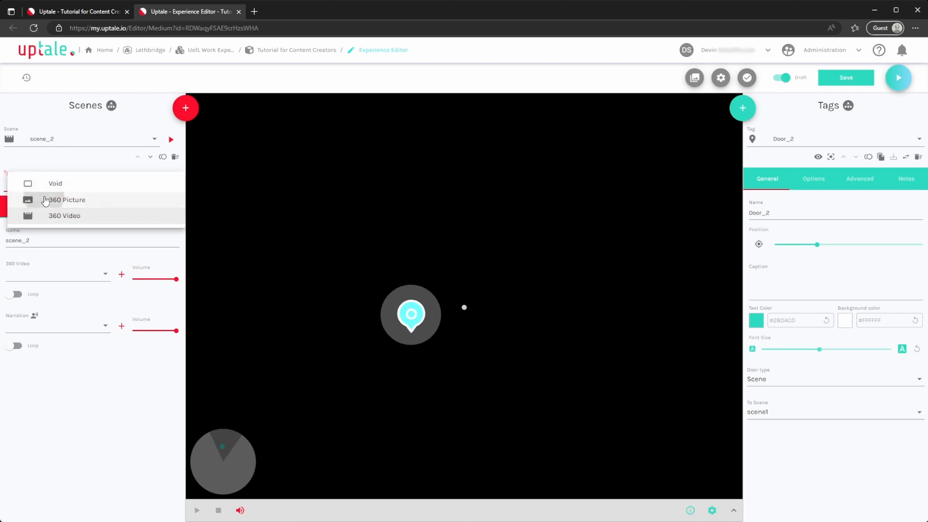
pyautogui.click(45, 202)
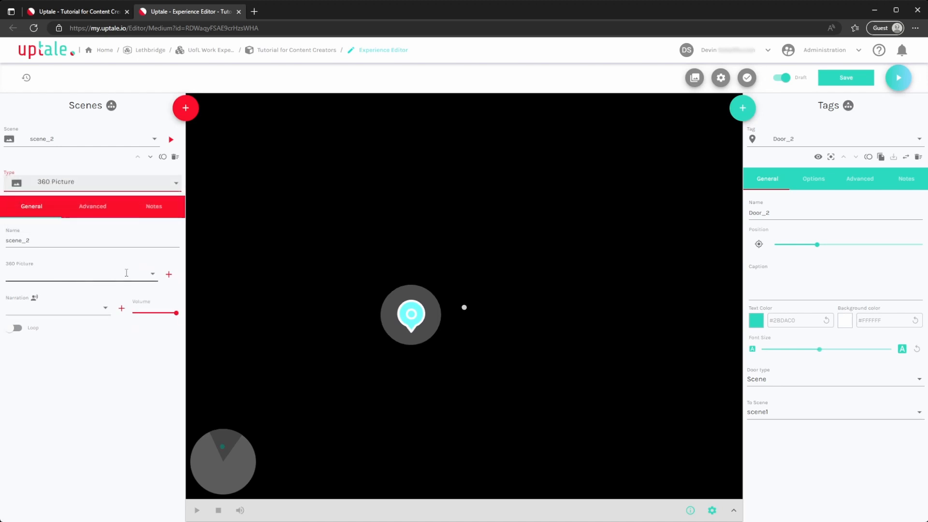
# Assign monks_forest as the 360 picture of scene_2
pyautogui.click(149, 273)
pyautogui.click(73, 312)
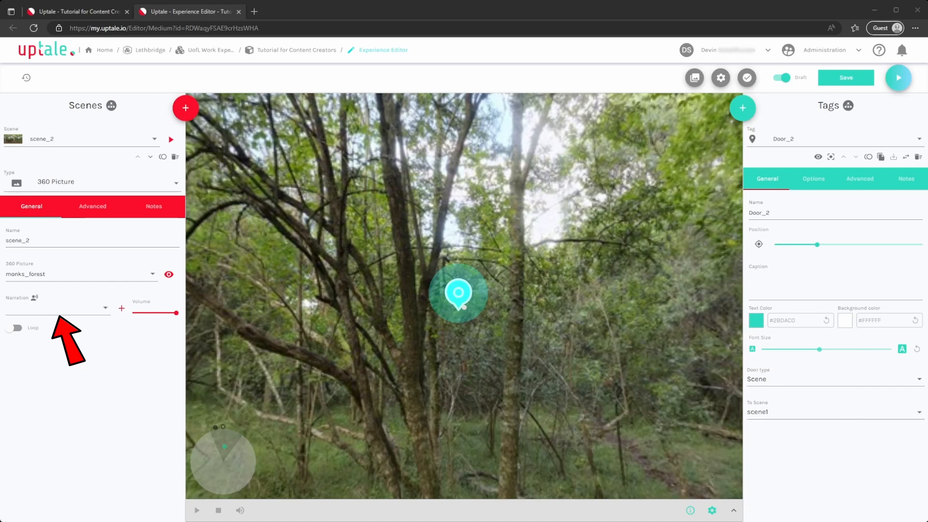
# Add a text-to-speech narration named "Test" to the scene, reading "This example text will be played when a user enters this scene."
pyautogui.click(72, 308)
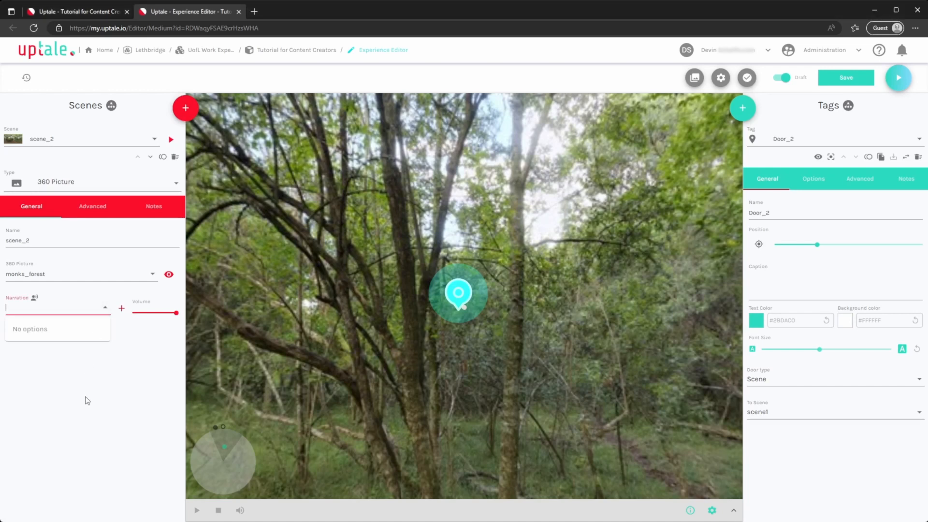
pyautogui.click(105, 308)
pyautogui.click(34, 297)
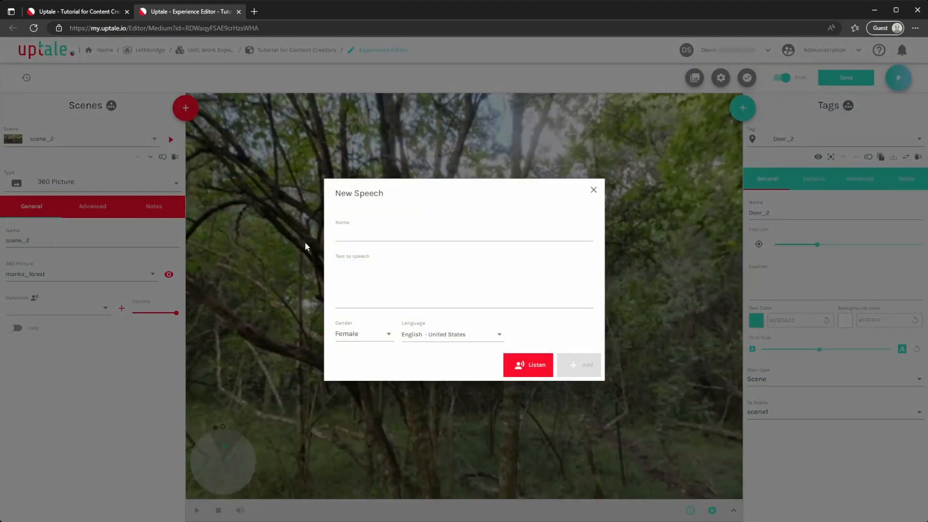
pyautogui.write('Test')
pyautogui.press('Tab')
pyautogui.write('This example text will be played when a user enters this scene.')
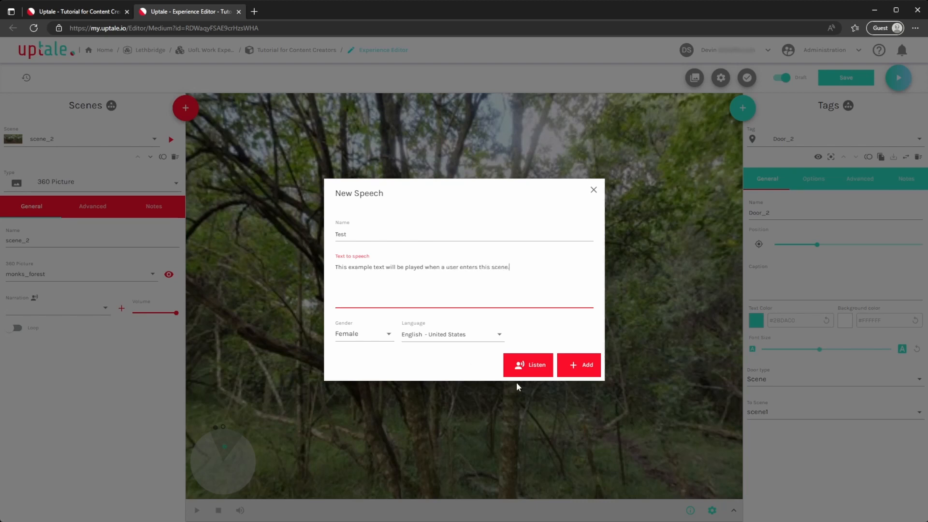
pyautogui.click(581, 378)
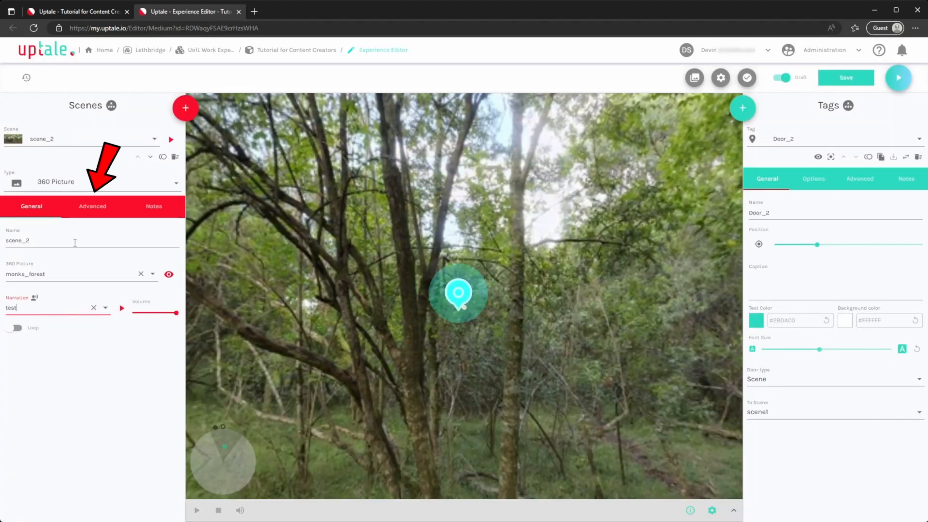
# Enable the other rotation axes for the scene and rotate the 360 picture so the initial view faces along the forest path
pyautogui.click(93, 207)
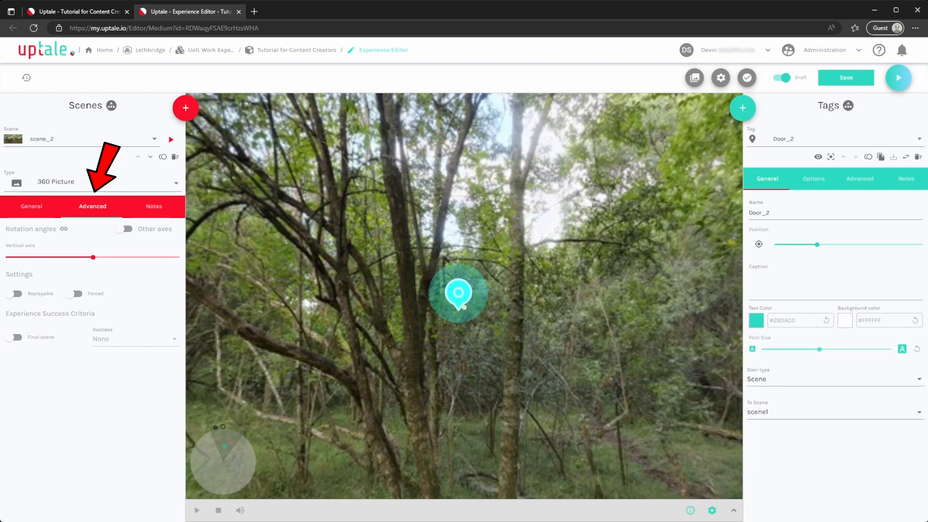
pyautogui.click(125, 229)
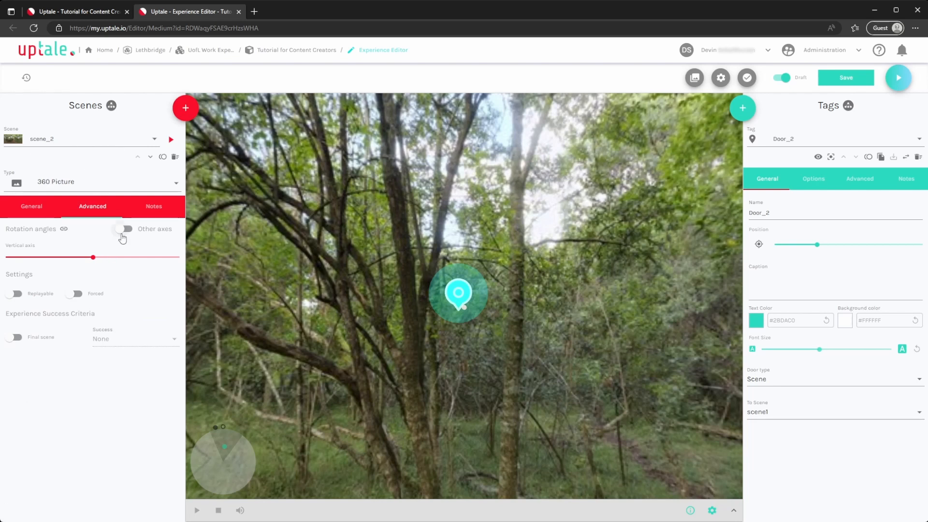
pyautogui.moveTo(93, 258); pyautogui.dragTo(149, 267)
pyautogui.moveTo(96, 282); pyautogui.dragTo(92, 289)
pyautogui.moveTo(77, 289); pyautogui.dragTo(96, 291)
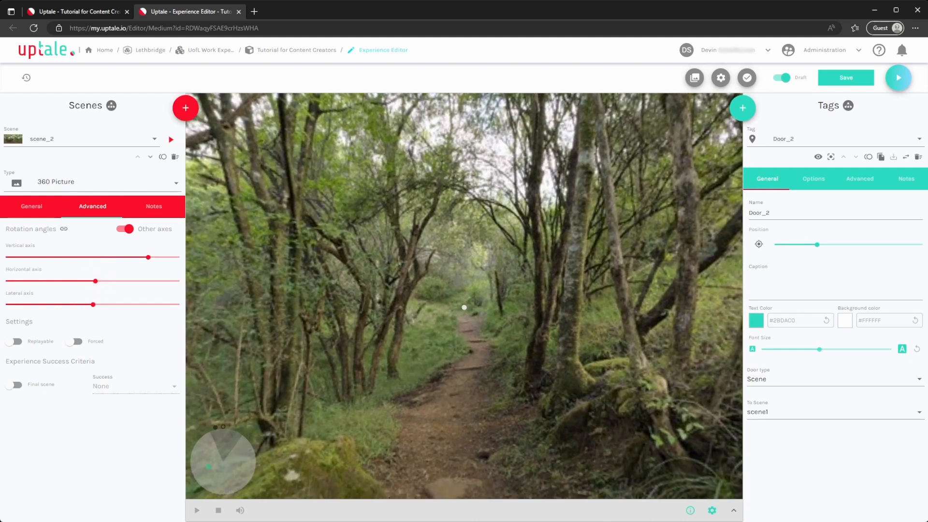
# Mark scene_2 as a final scene with its success criterion set to Success, and toggle the Forced rotation setting on and back off
pyautogui.click(74, 341)
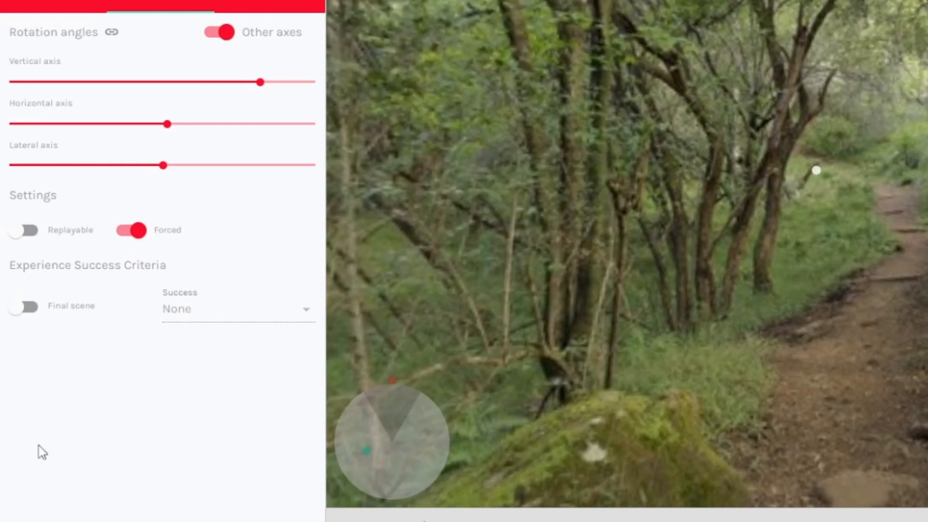
pyautogui.click(14, 309)
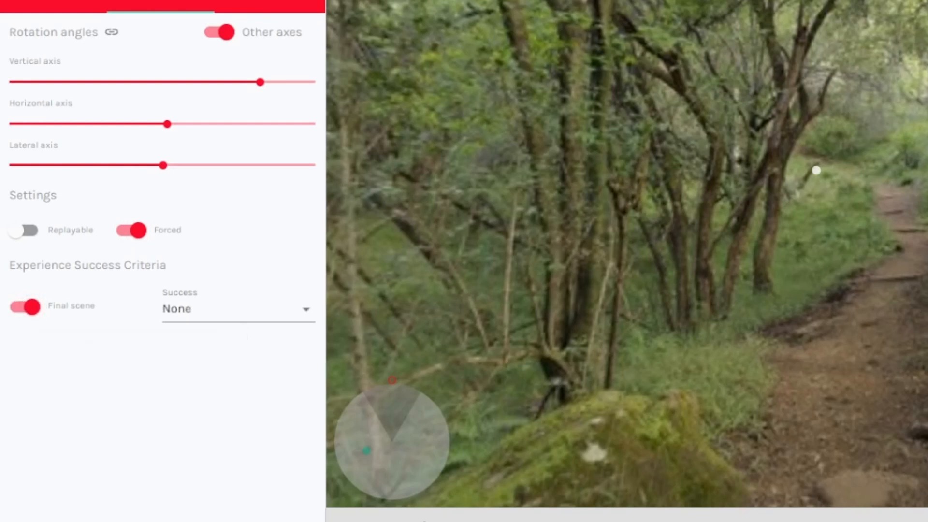
pyautogui.click(263, 316)
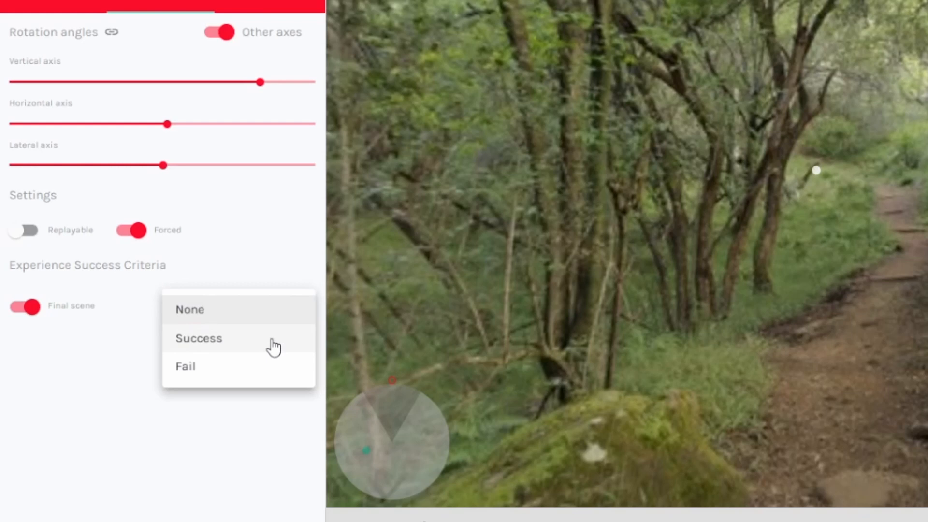
pyautogui.click(273, 347)
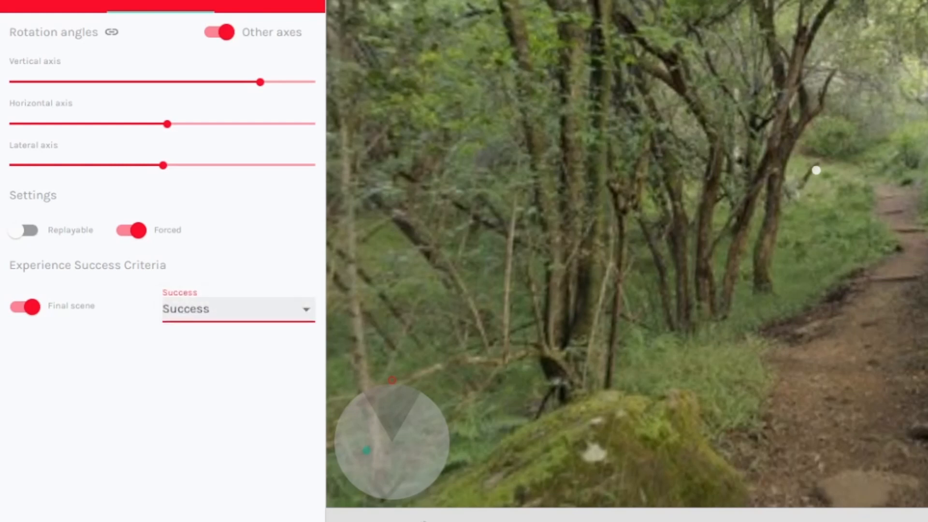
pyautogui.moveTo(145, 247)
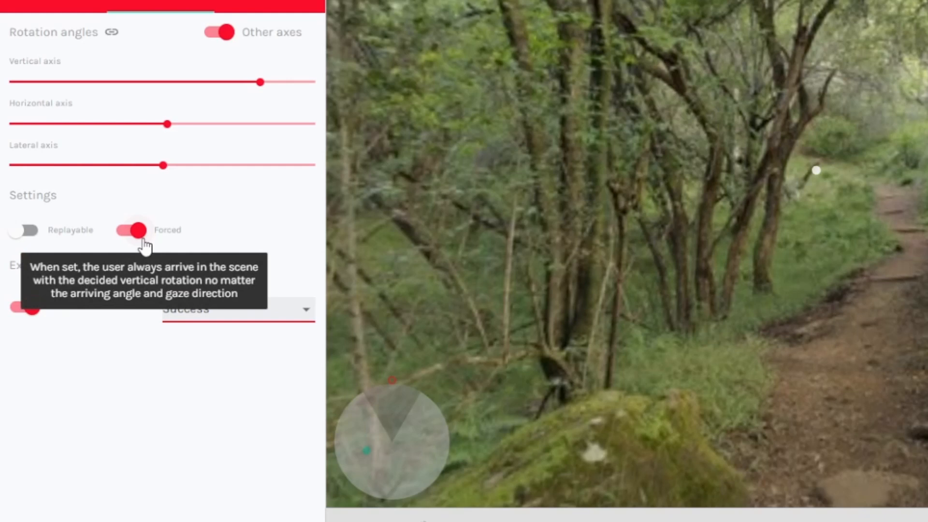
pyautogui.click(144, 242)
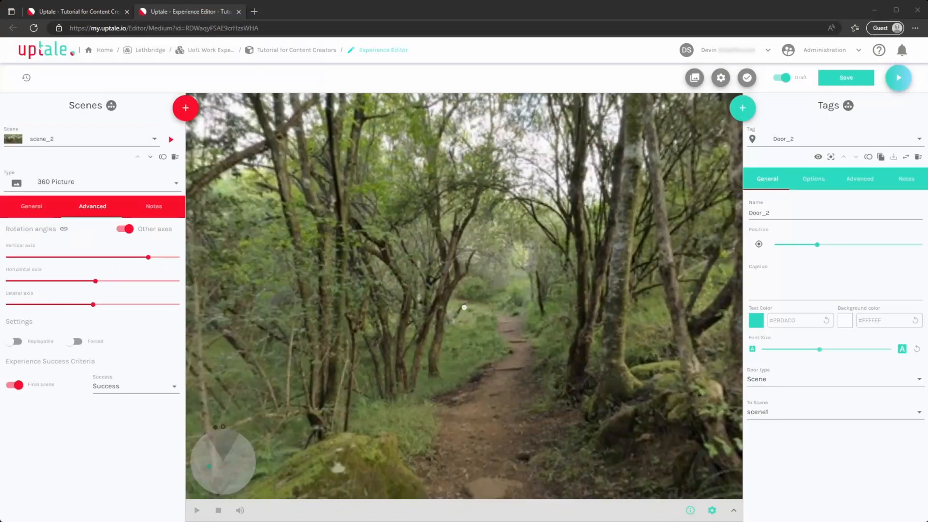
# Enter the description "These are notes on why we need the scene with trees" in the notes of scene_2
pyautogui.click(154, 206)
pyautogui.click(129, 266)
pyautogui.write('These are notes on why we need th')
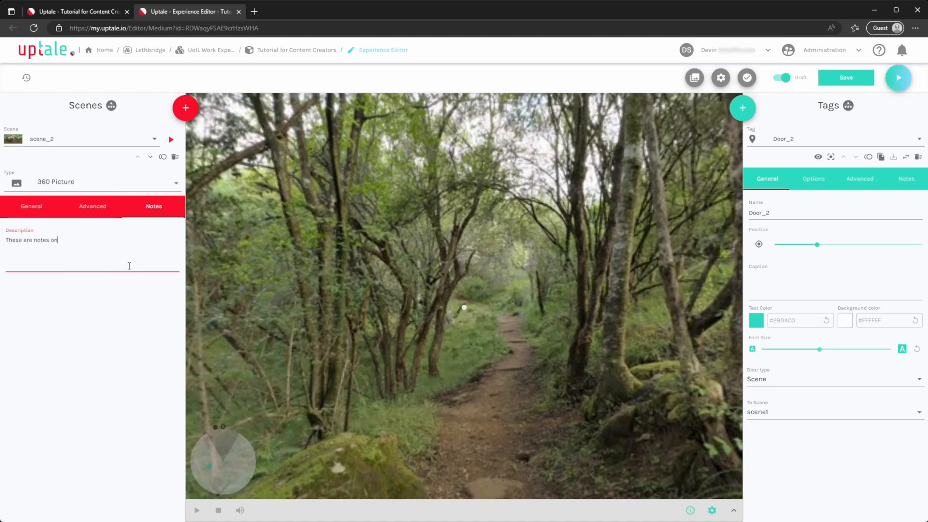
pyautogui.write('e scene with trees')
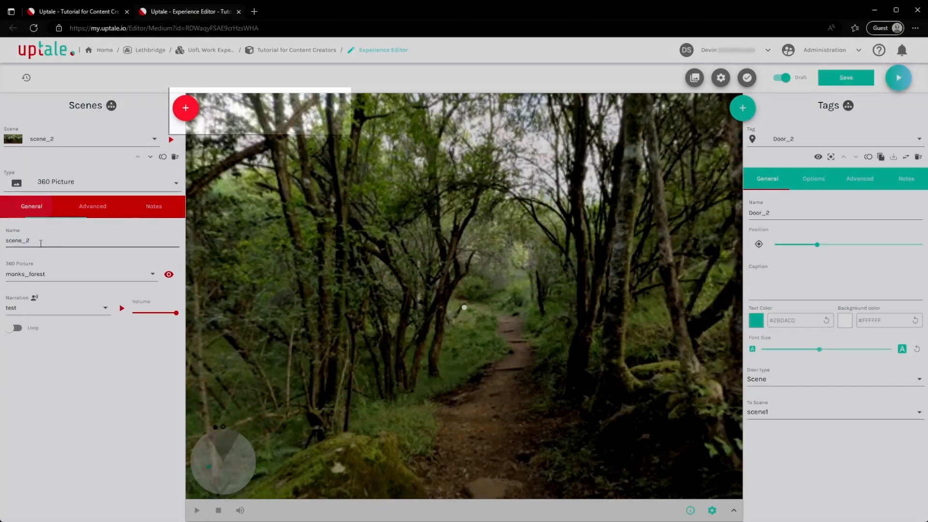
# Add a new 360 Picture scene to the experience and assign ballroom as its picture
pyautogui.click(191, 120)
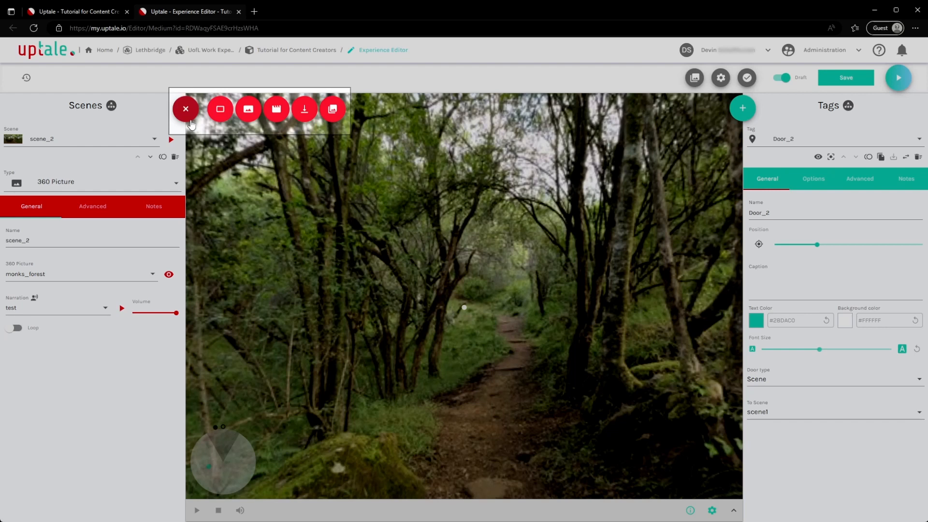
pyautogui.click(248, 115)
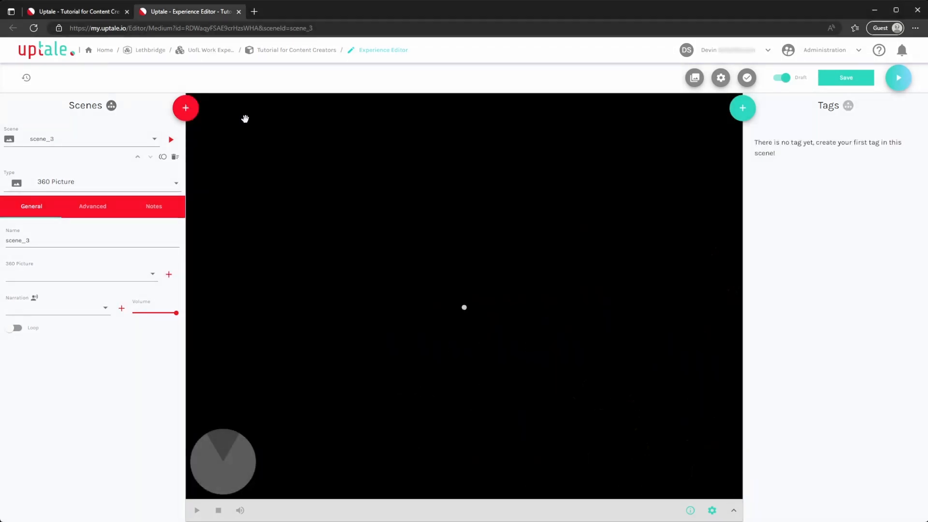
pyautogui.click(153, 274)
pyautogui.click(143, 294)
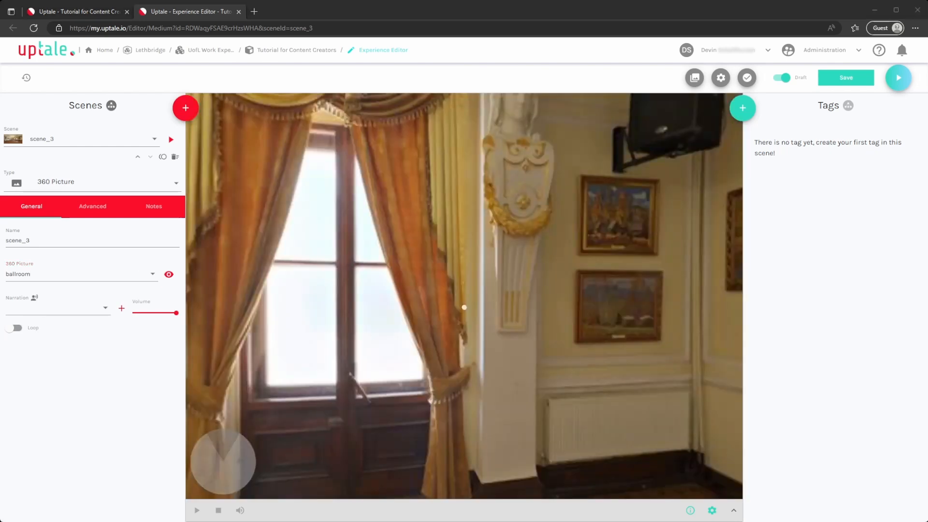
# Add a door tag to the ballroom scene and set its destination to scene_2
pyautogui.click(743, 112)
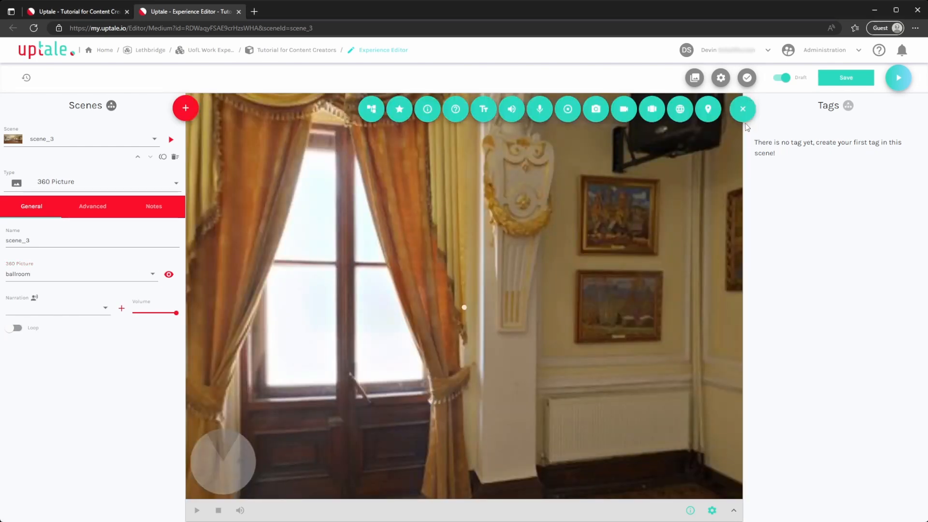
pyautogui.click(708, 109)
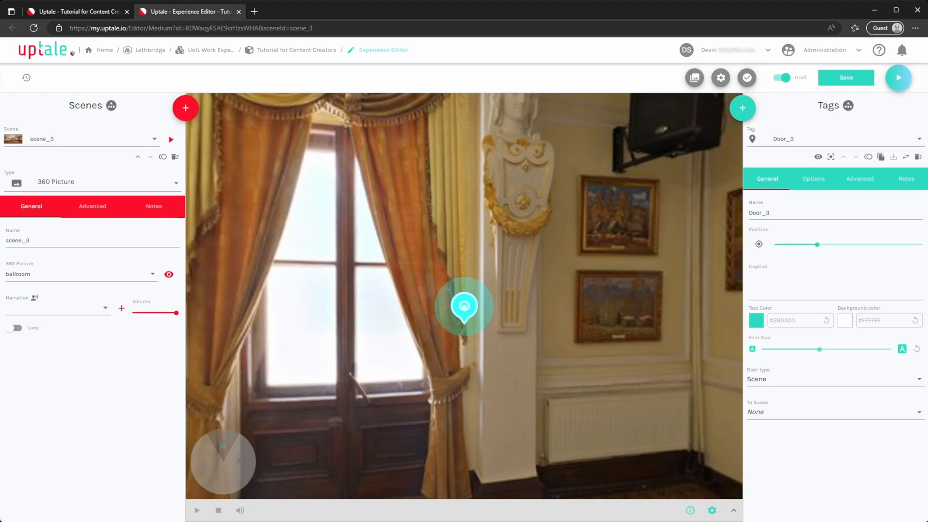
pyautogui.click(773, 419)
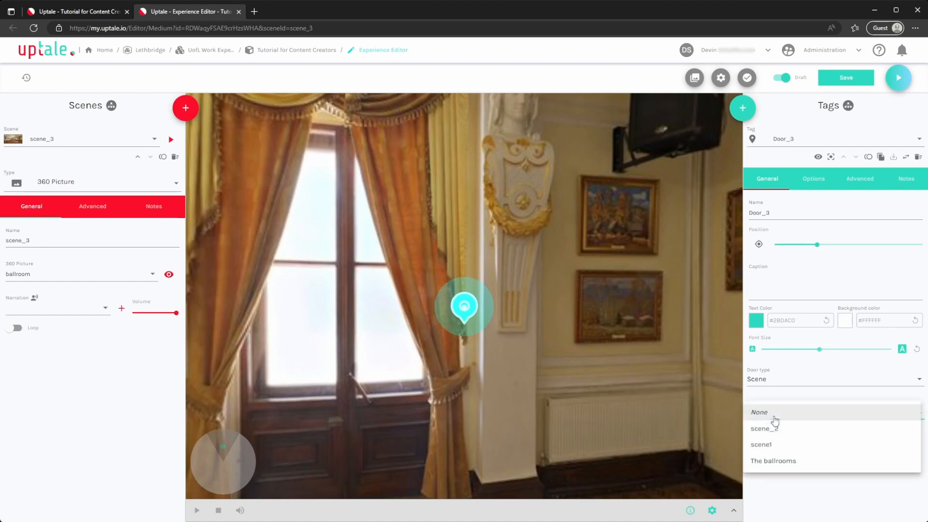
pyautogui.click(777, 428)
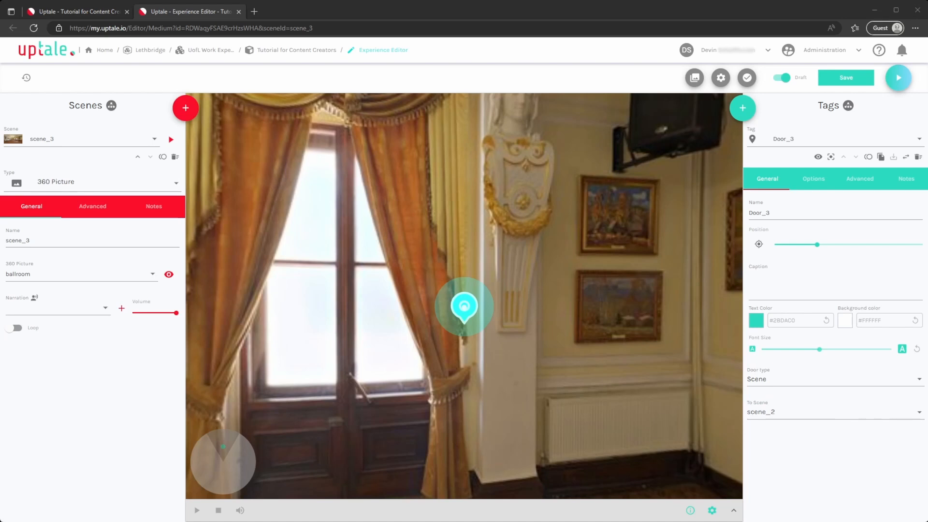
# Rename the ballroom scene as "The ballrooms" and look over the list of scenes
pyautogui.doubleClick(7, 241)
pyautogui.write('The ballroo')
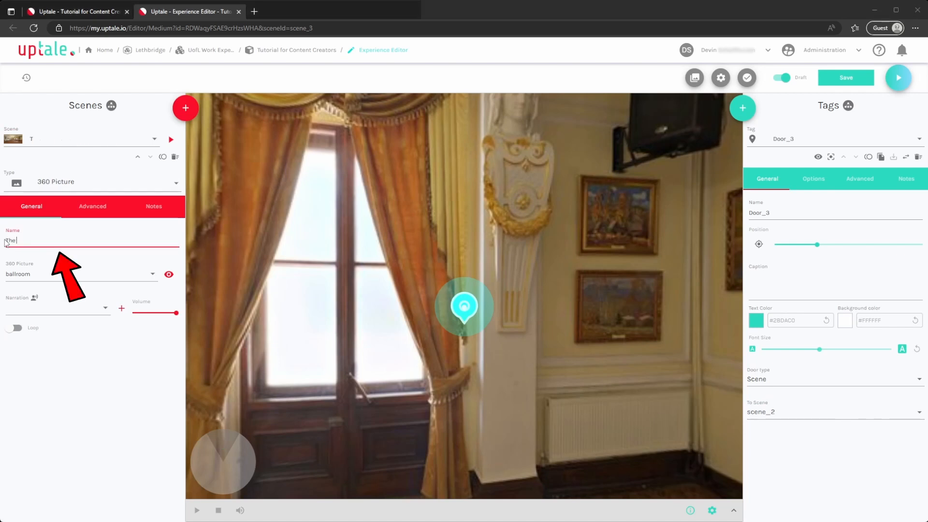
pyautogui.write('ms')
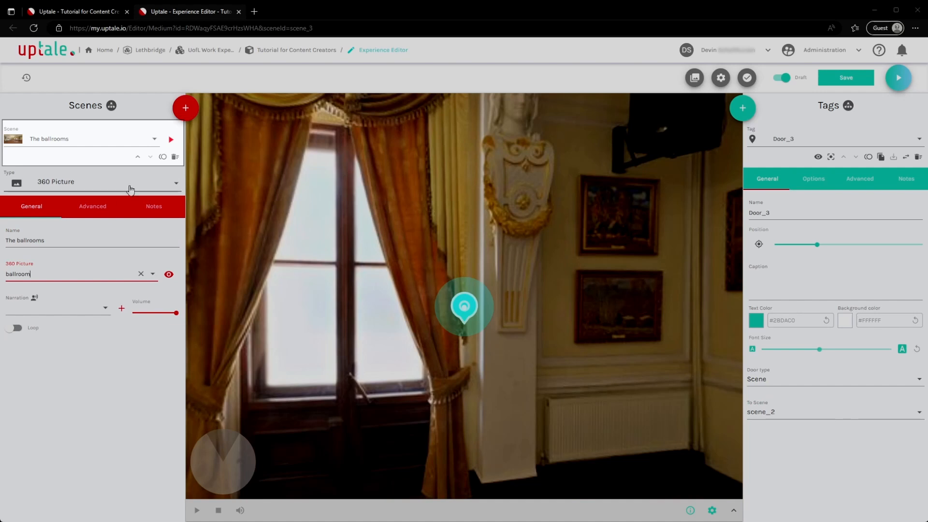
pyautogui.click(154, 138)
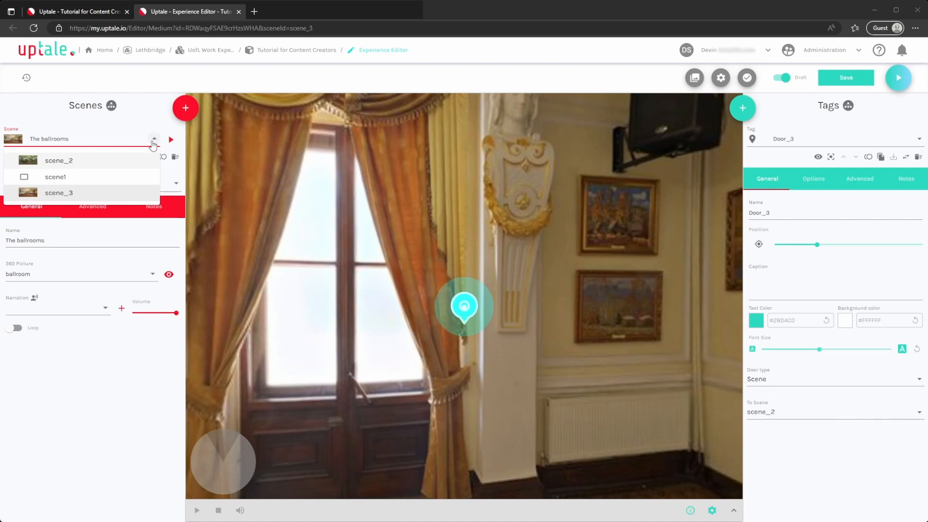
pyautogui.click(153, 142)
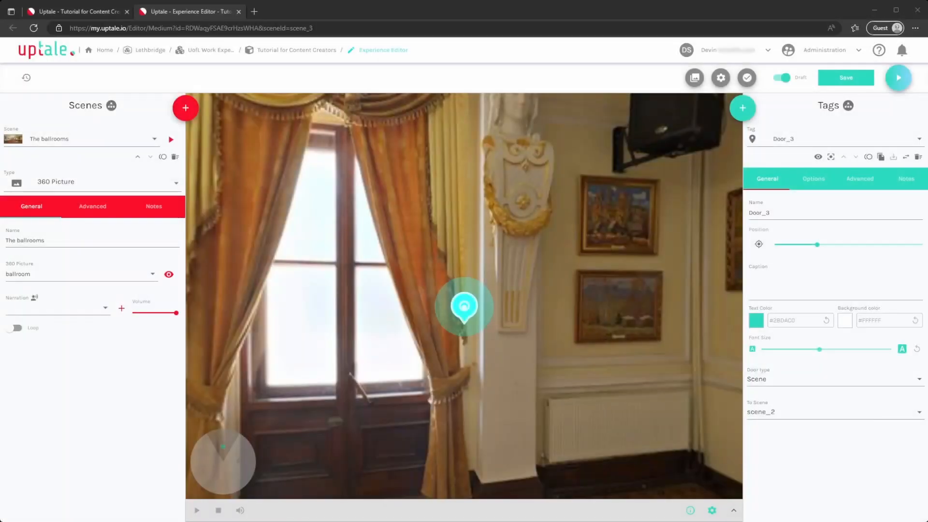
# Add another 360 Picture scene without media and save the experience
pyautogui.moveTo(186, 108)
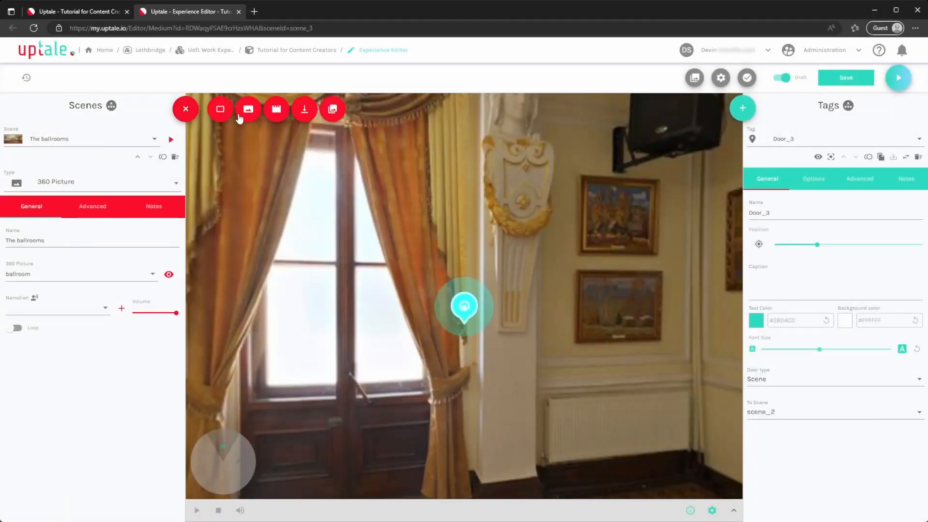
pyautogui.click(248, 108)
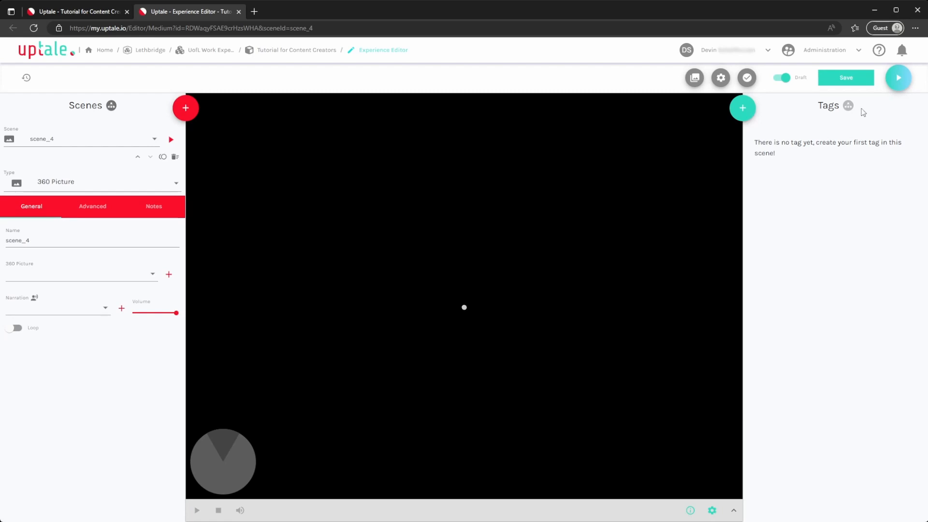
pyautogui.click(865, 79)
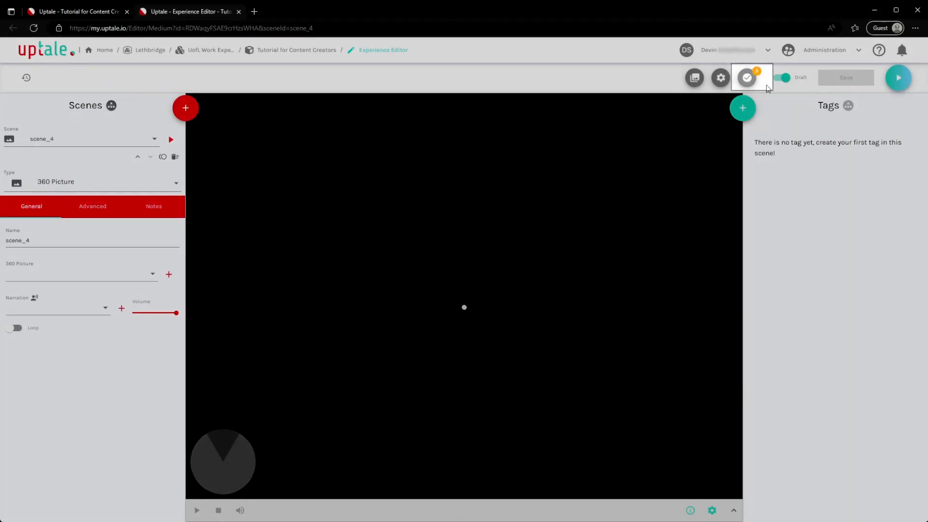
# Review the experience validation issues and the experience map for problems with the scenes
pyautogui.click(748, 85)
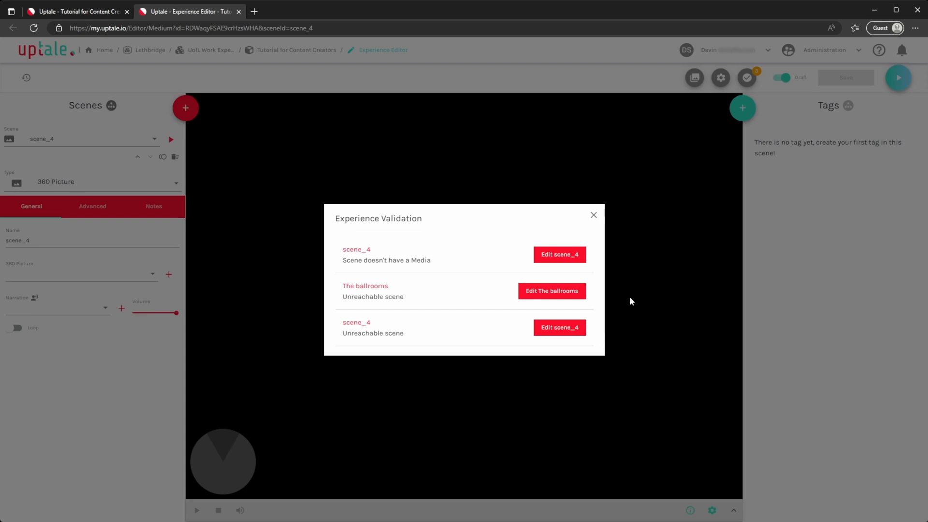
pyautogui.click(594, 214)
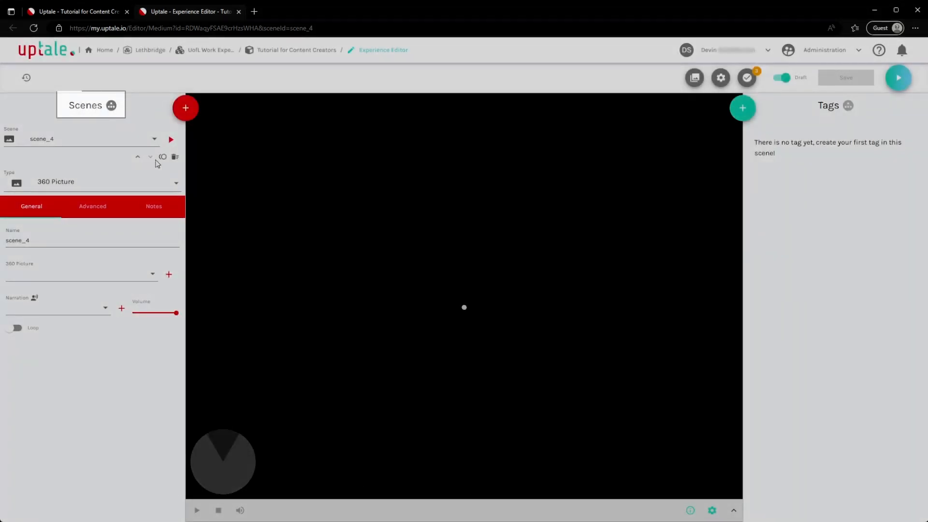
pyautogui.click(112, 107)
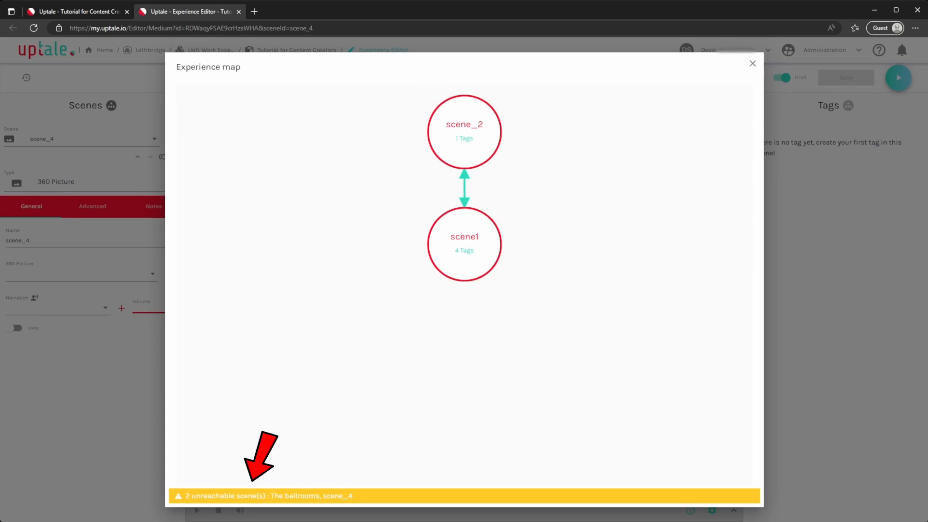
pyautogui.click(752, 63)
# Switch to The ballrooms scene, preview it on its own as a user would see it, and close the preview
pyautogui.click(151, 139)
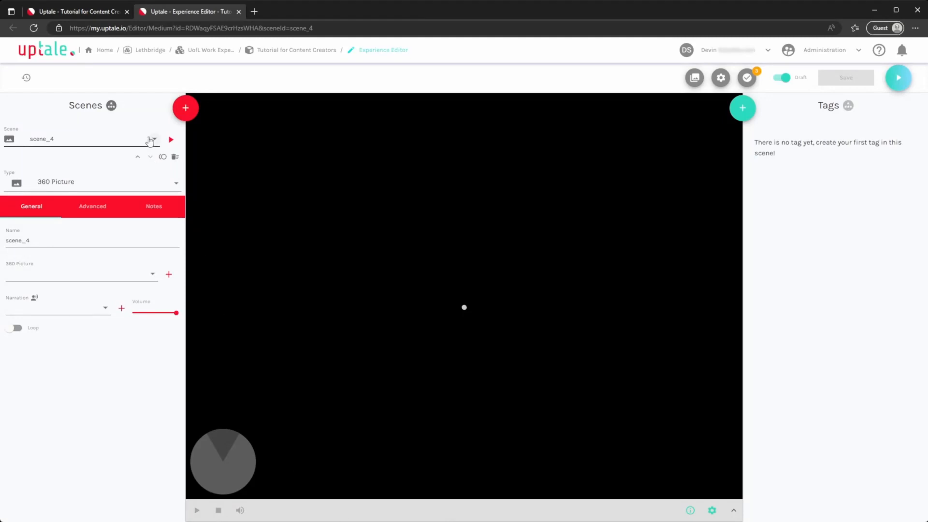
pyautogui.click(127, 195)
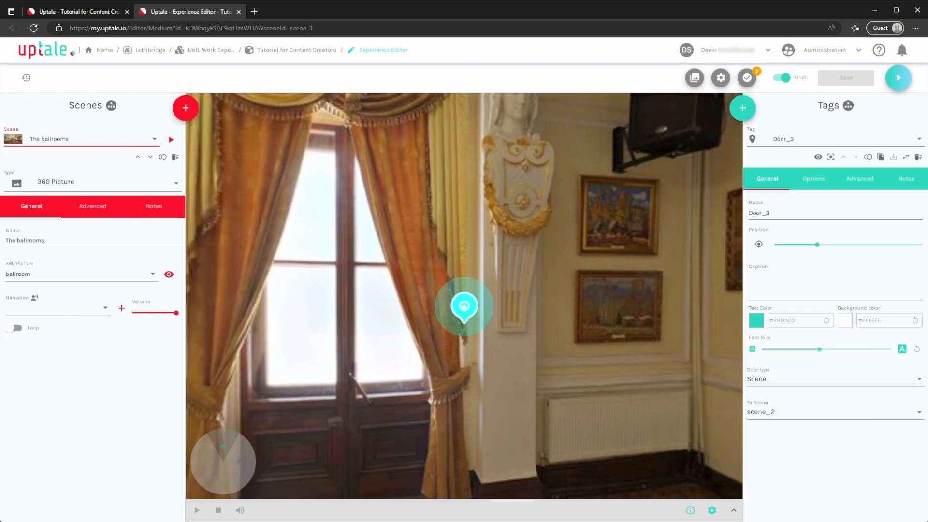
pyautogui.click(168, 141)
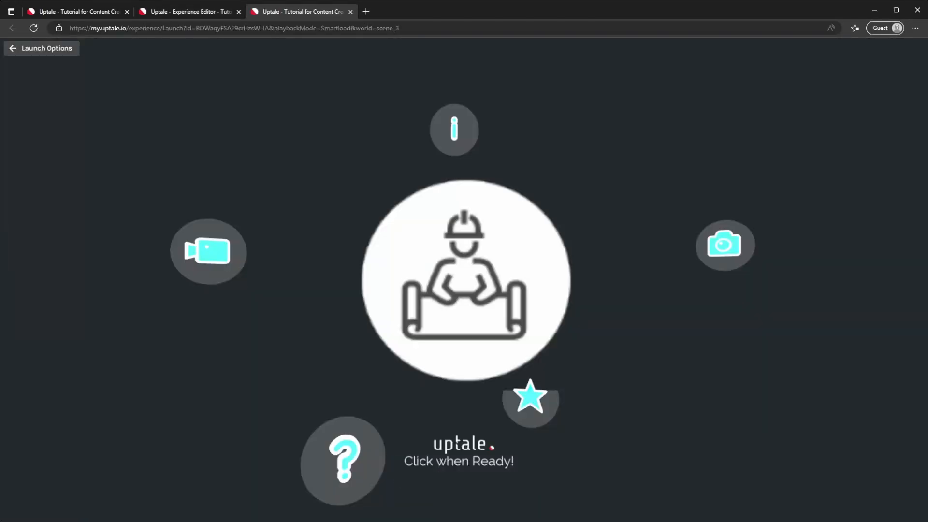
pyautogui.click(424, 451)
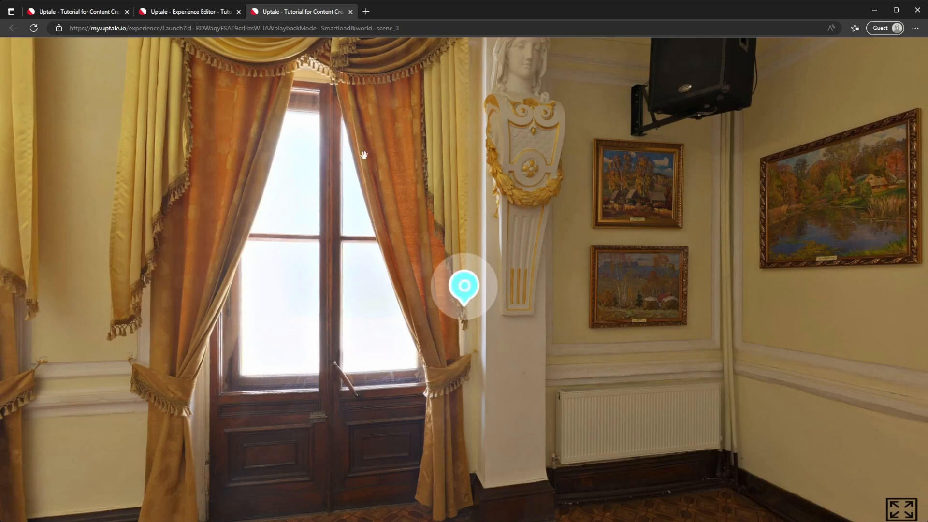
pyautogui.hotkey('ctrl', 'w')
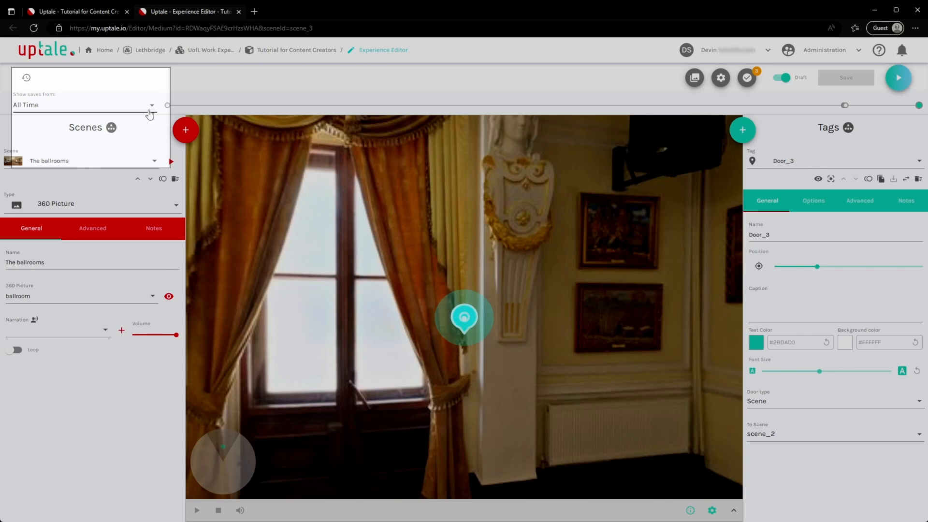
# Limit the experience's save history to saves from the last hour
pyautogui.click(149, 113)
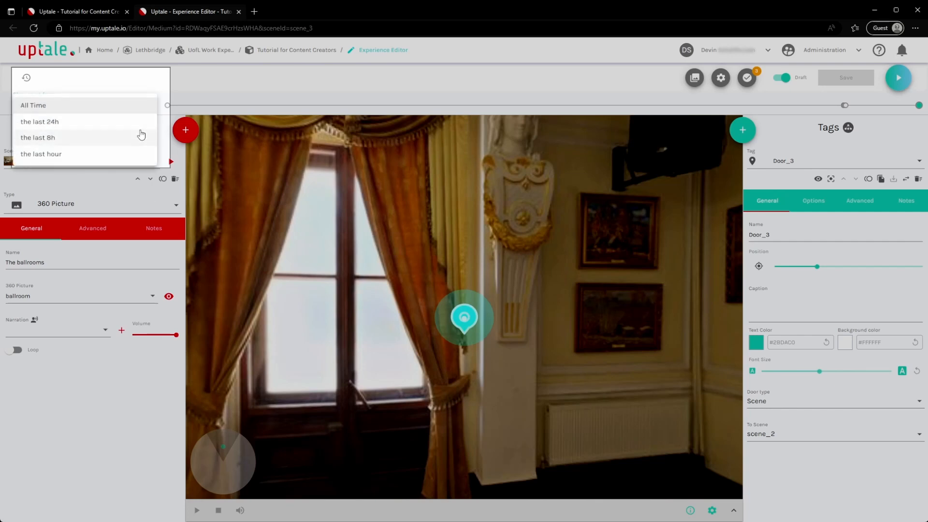
pyautogui.click(138, 153)
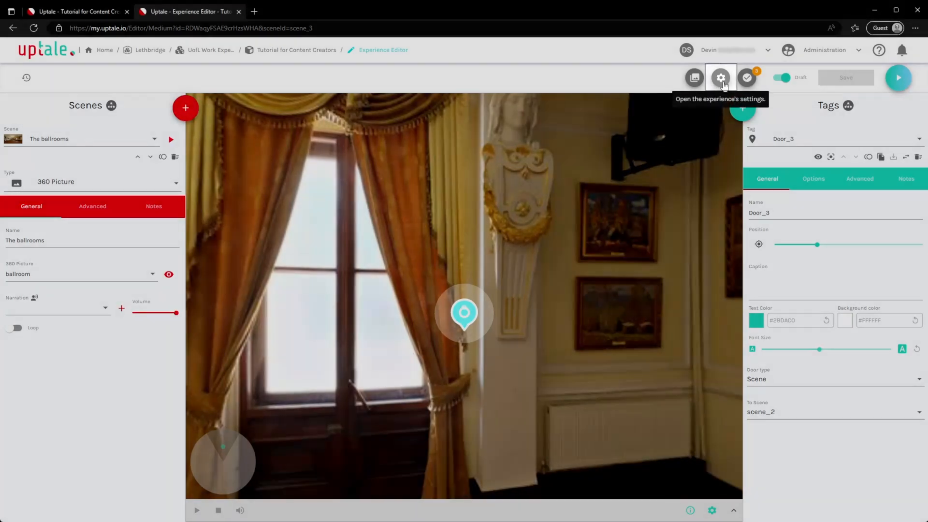
# Open the experience's settings and review the general details, deployment options and the full set of customization options
pyautogui.click(721, 78)
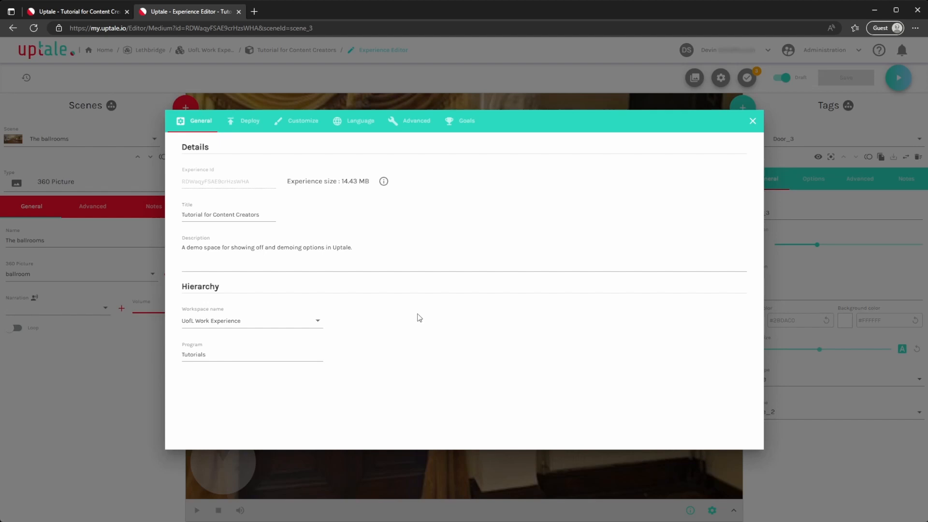
pyautogui.click(247, 123)
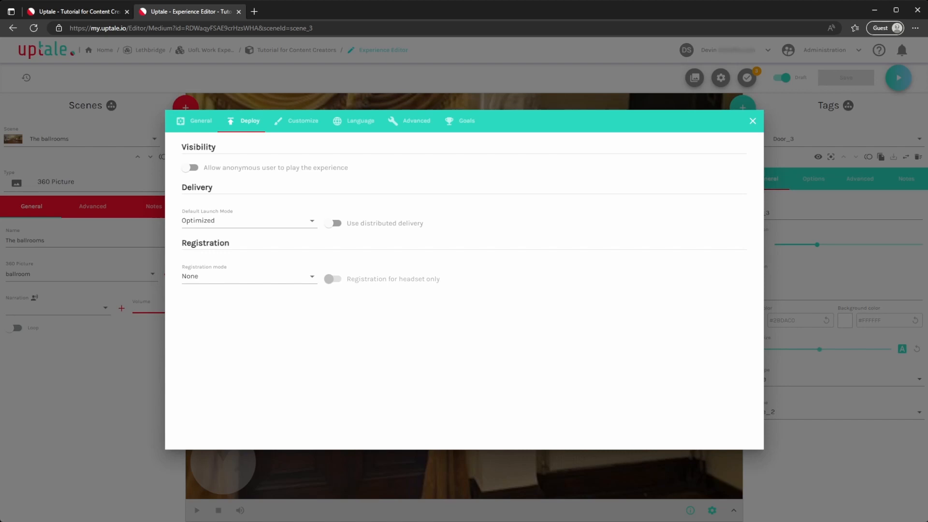
pyautogui.click(290, 125)
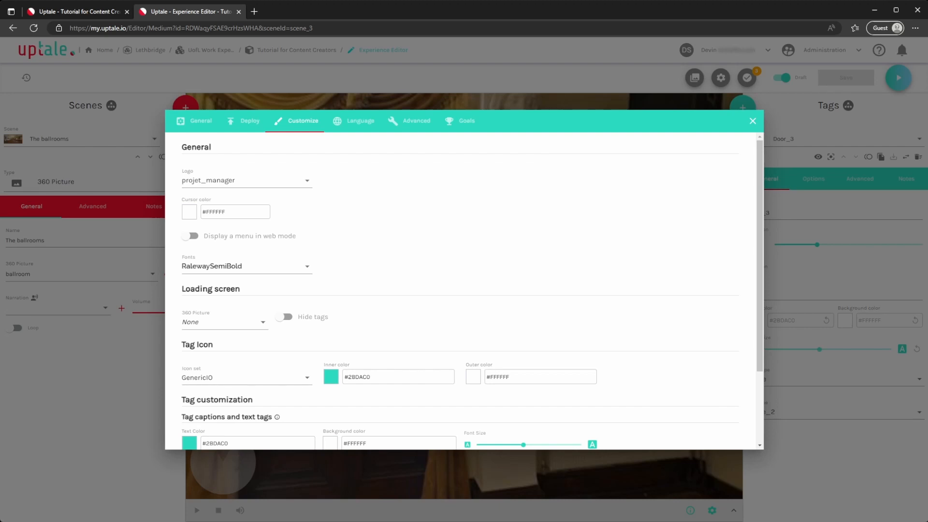
pyautogui.scroll(-2, 613, 394)
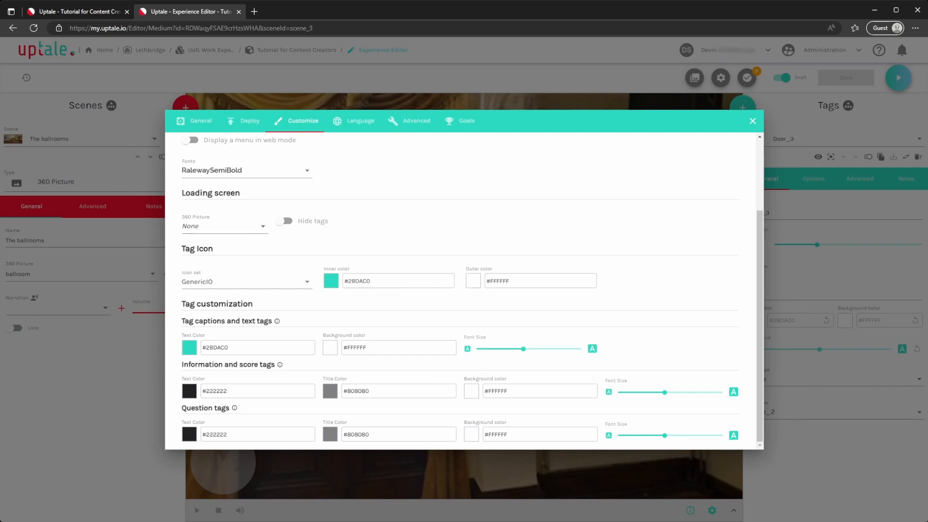
pyautogui.scroll(3, 510, 416)
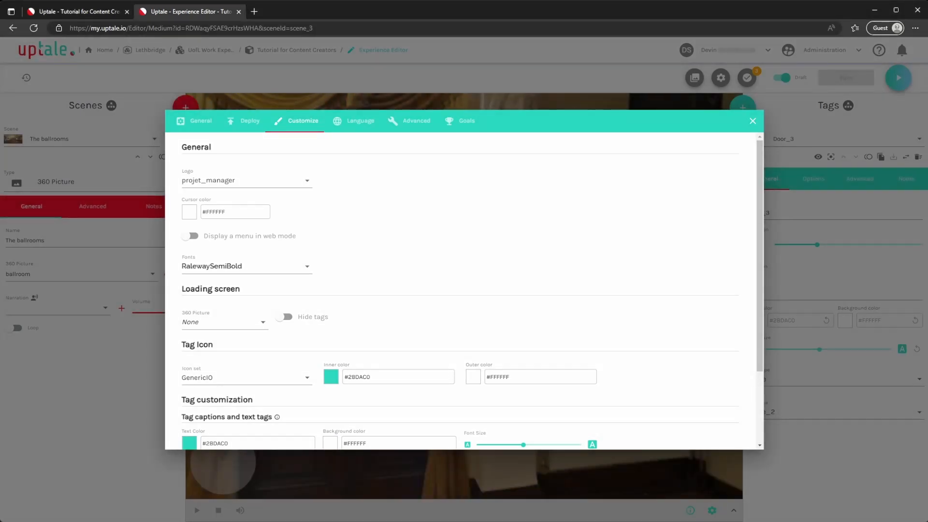
# Review the experience's advanced audio, visual and certification options and its goals, and close the settings
pyautogui.click(415, 122)
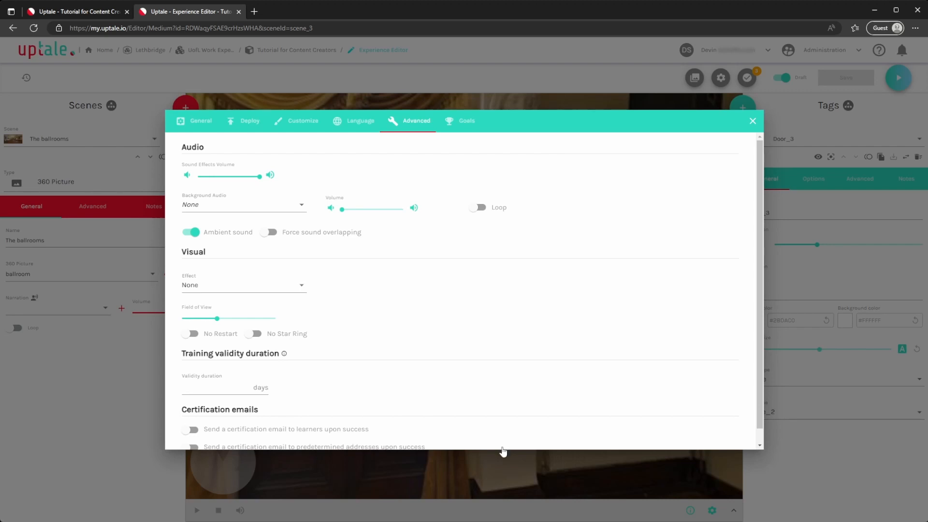
pyautogui.scroll(-1, 506, 449)
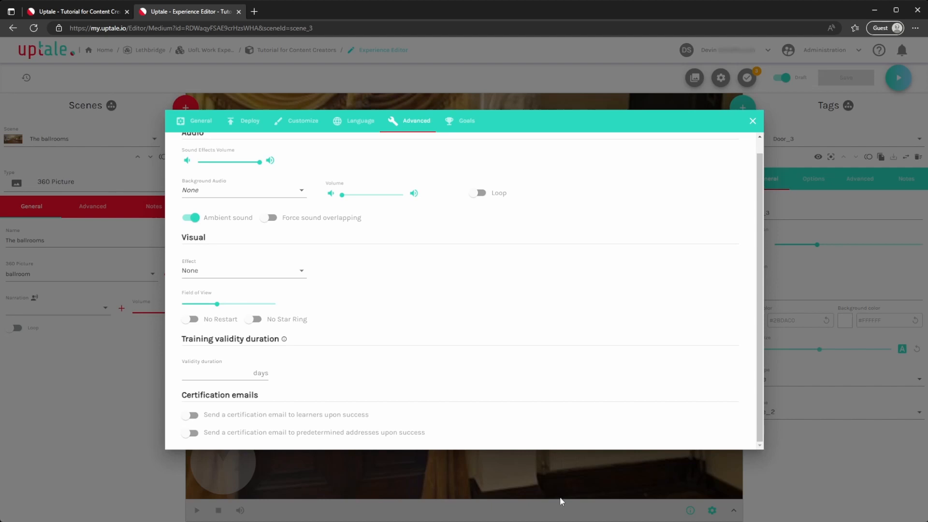
pyautogui.click(465, 120)
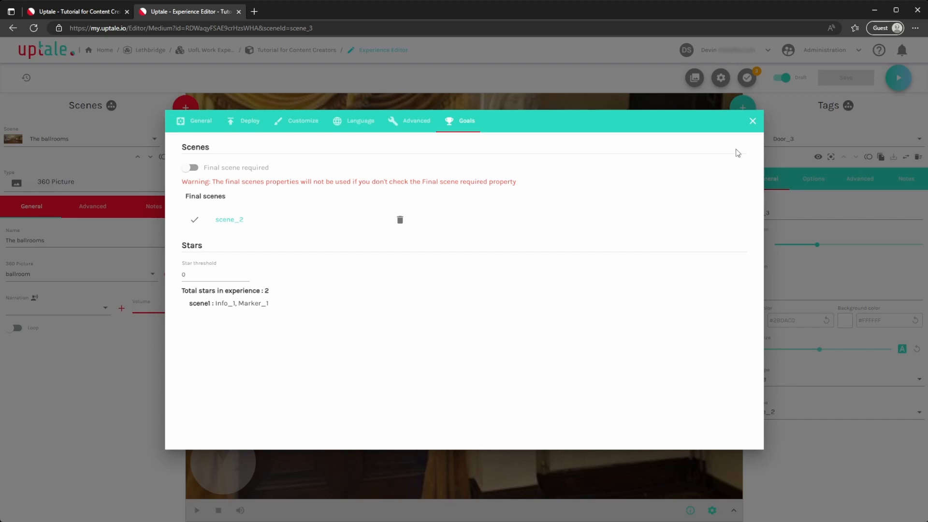
pyautogui.click(753, 121)
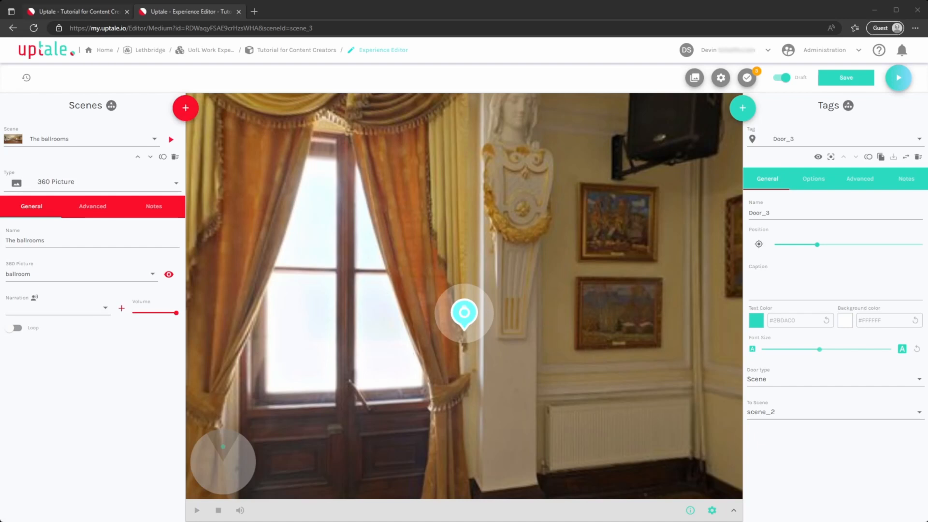
# Check the experience's details page, return to the editor, turn off Draft for the experience and save it
pyautogui.click(77, 12)
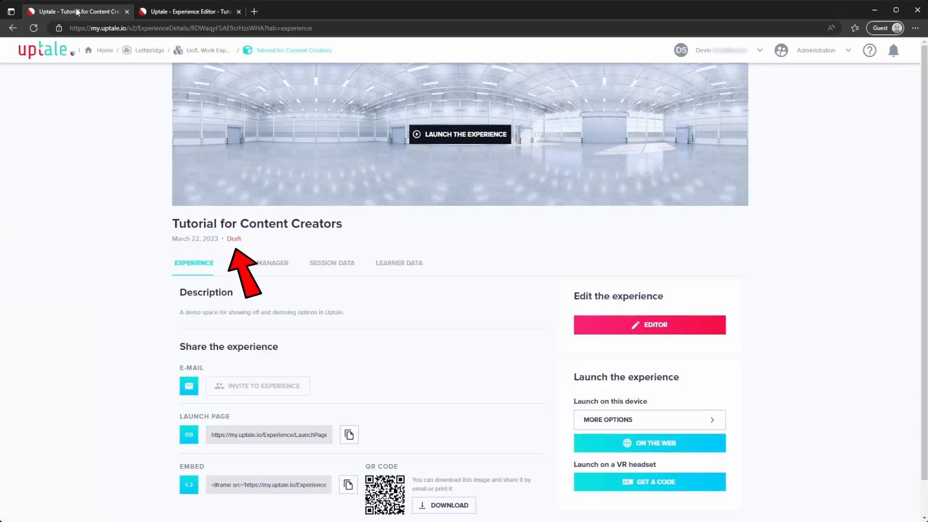
pyautogui.click(168, 12)
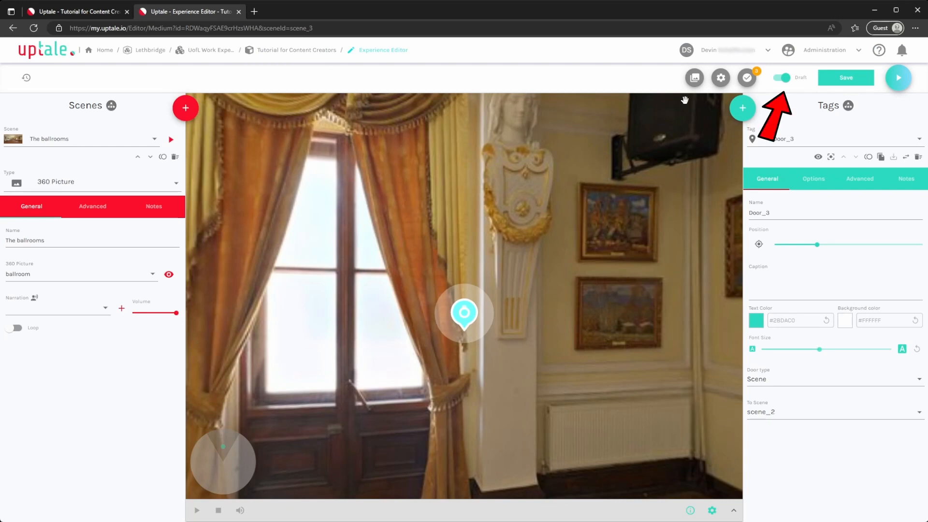
pyautogui.click(785, 78)
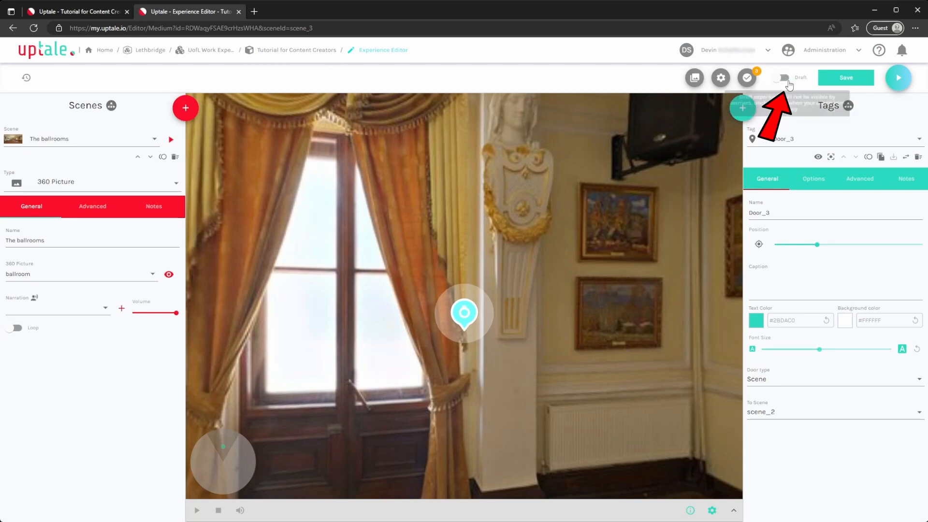
pyautogui.click(851, 84)
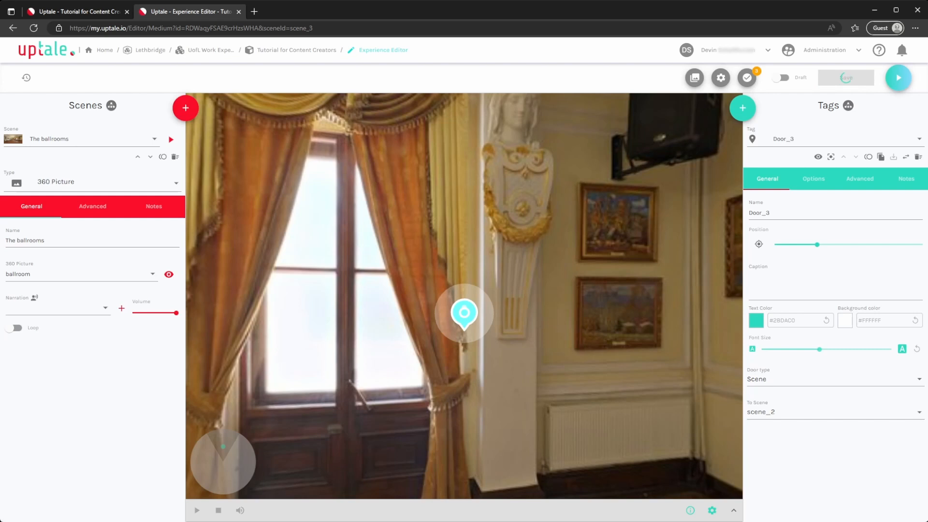